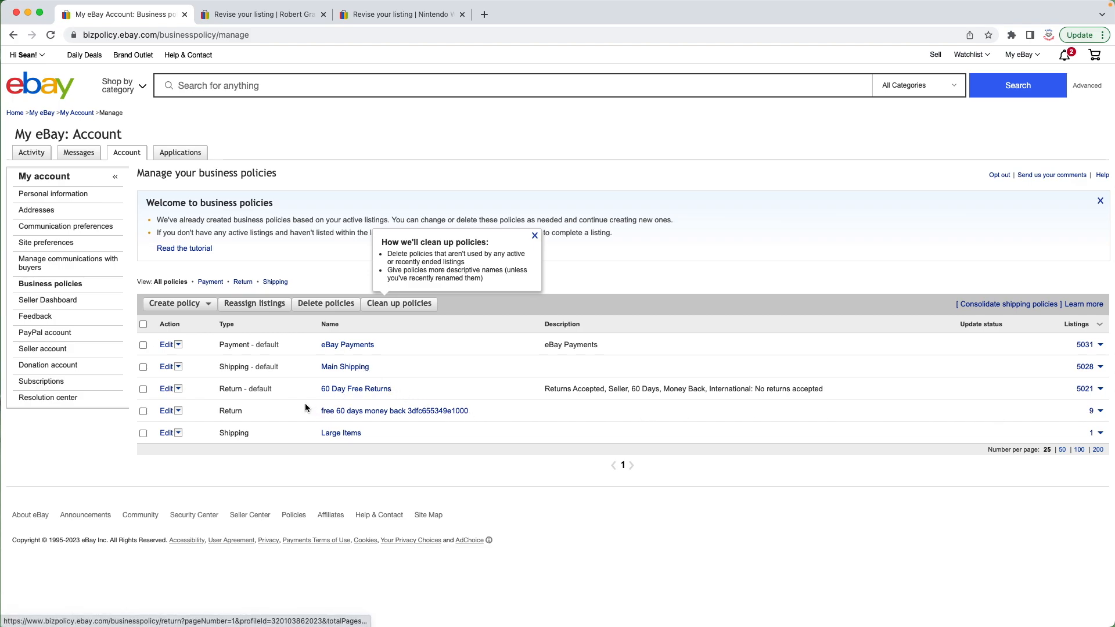
Step: Open the Main Shipping policy for editing and review its policy name and description fields
left_click(352, 367)
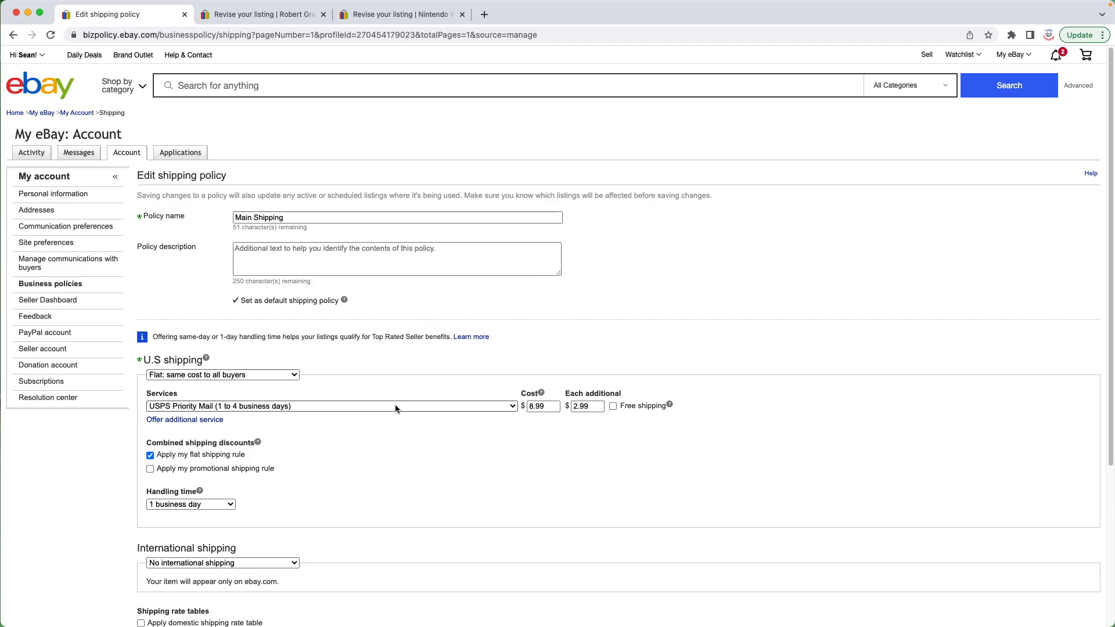
scroll(315, 438, "down", 1)
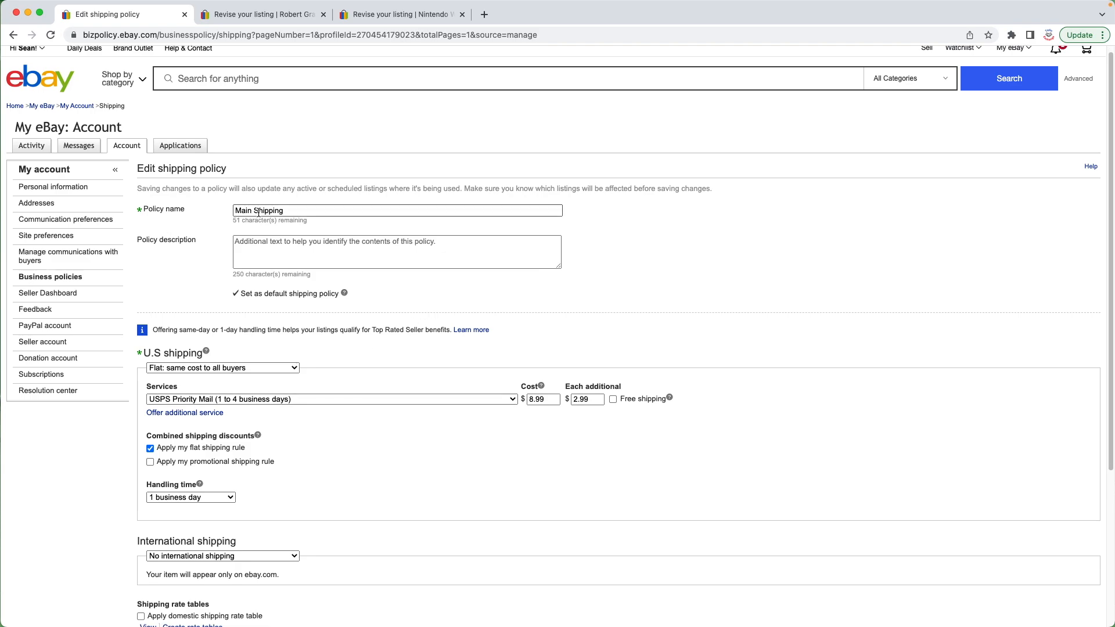
left_click_drag(292, 210, 234, 210)
left_click(297, 213)
left_click(291, 211)
scroll(264, 253, "down", 1)
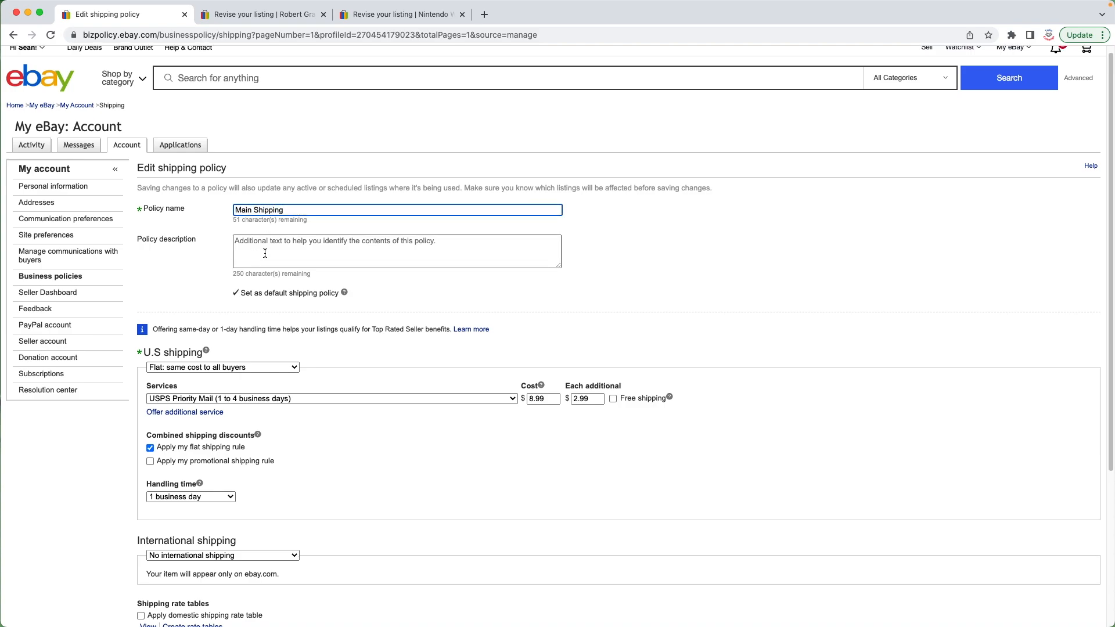
scroll(355, 237, "down", 1)
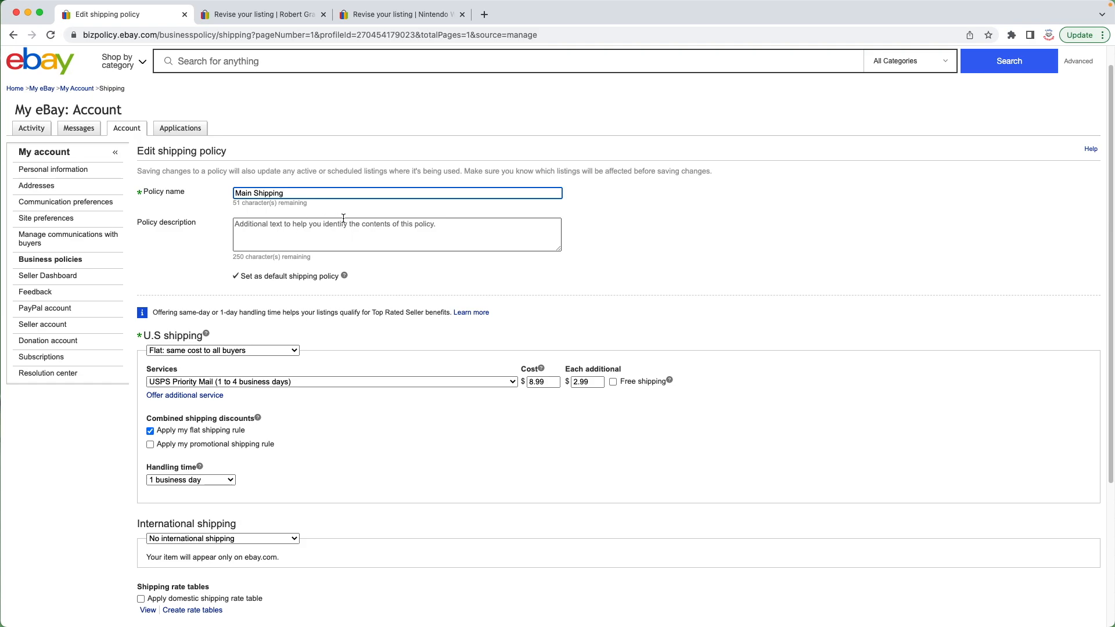
scroll(361, 256, "down", 3)
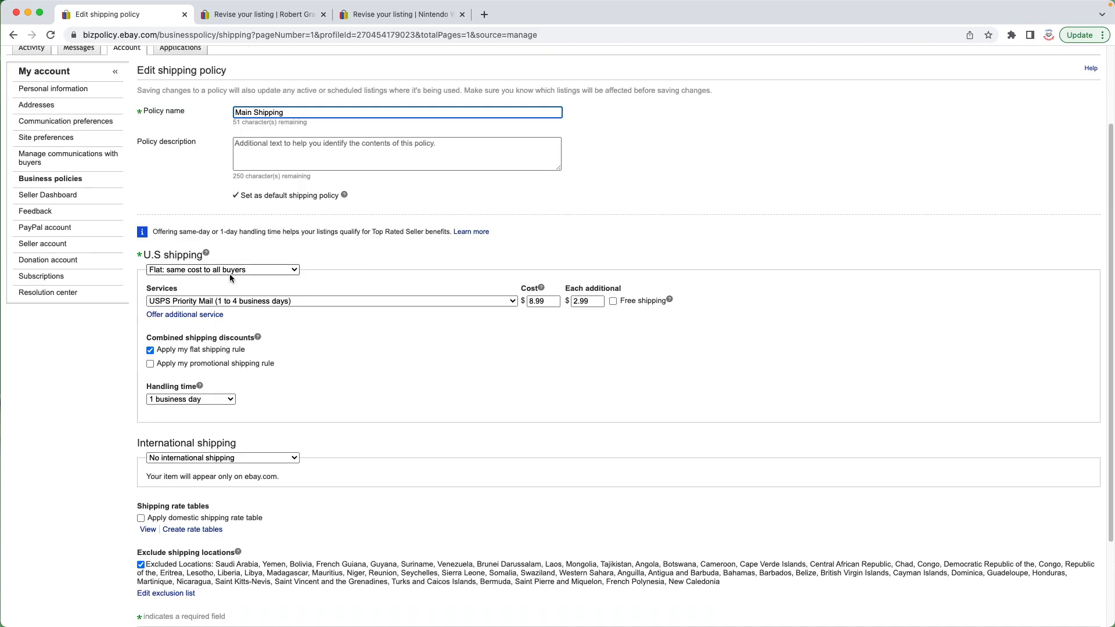
Step: Review the U.S. shipping type and service options, keeping Flat and USPS Priority Mail (1 to 4 business days)
left_click(297, 269)
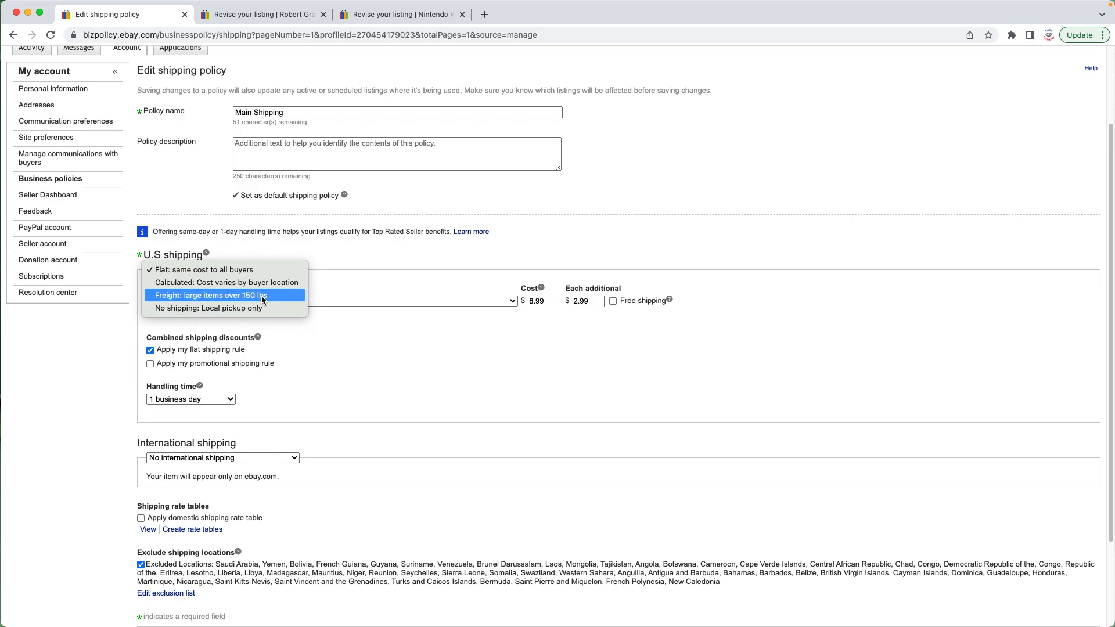
left_click(336, 259)
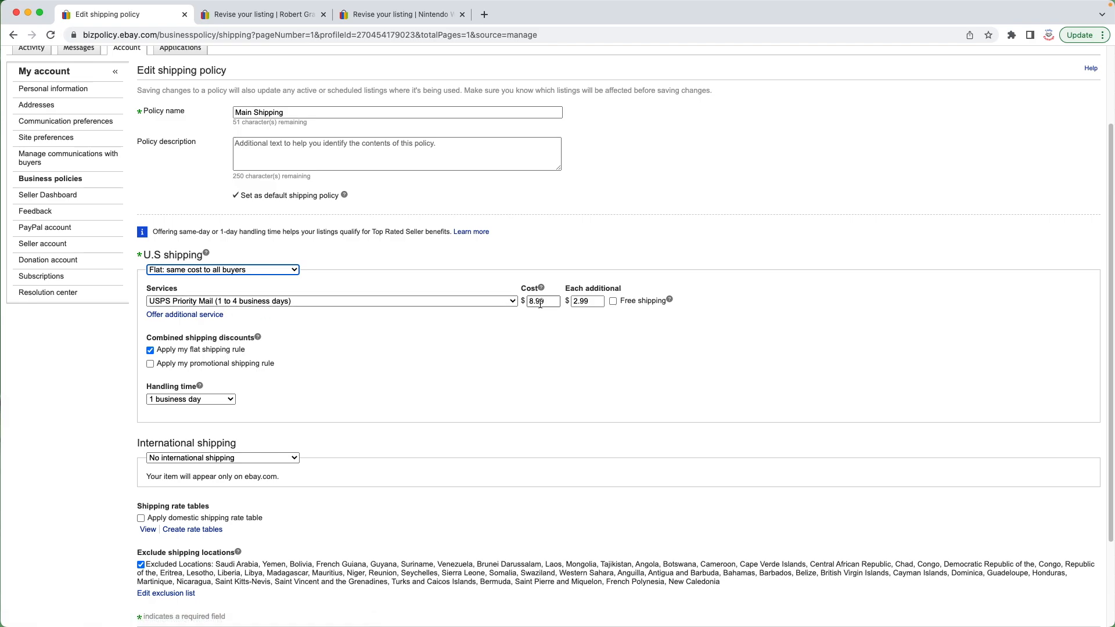
left_click(314, 301)
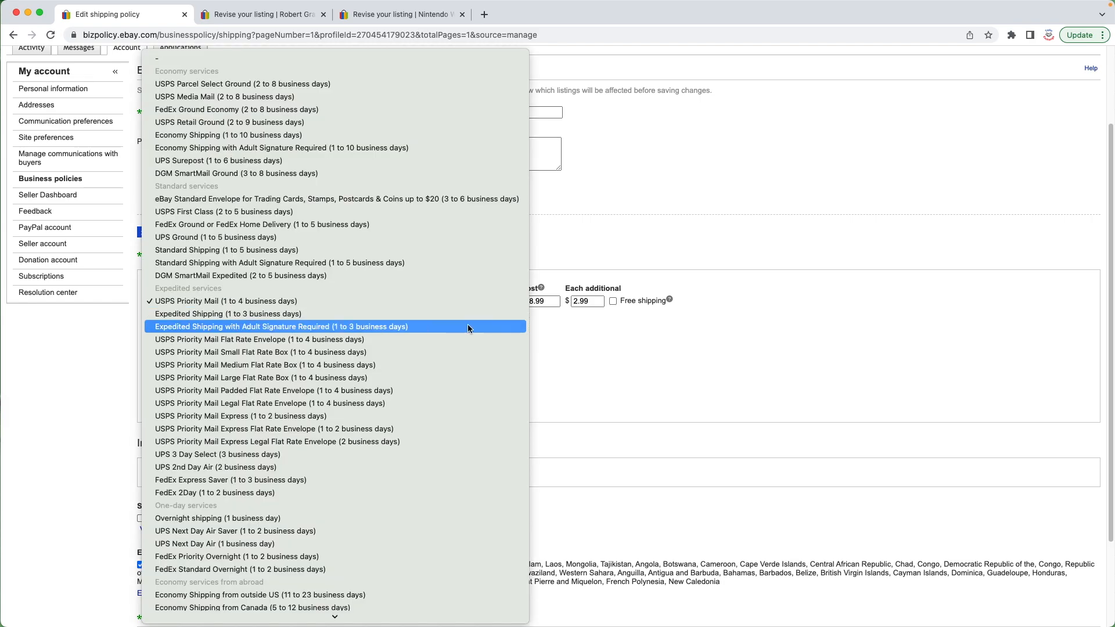
left_click(554, 333)
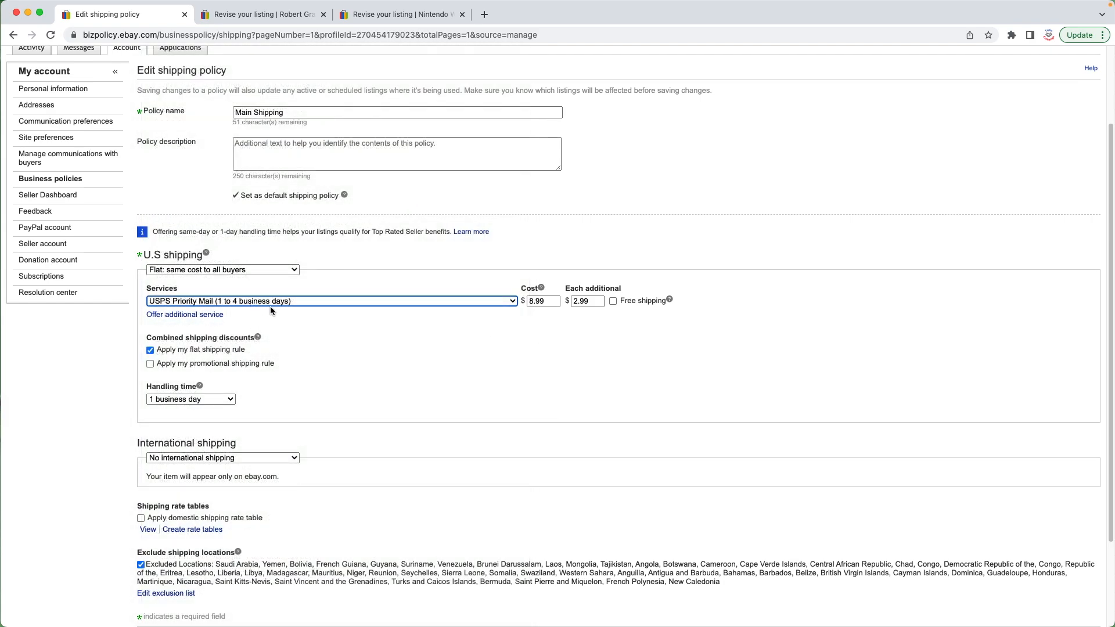
left_click(384, 302)
left_click(550, 323)
left_click(511, 301)
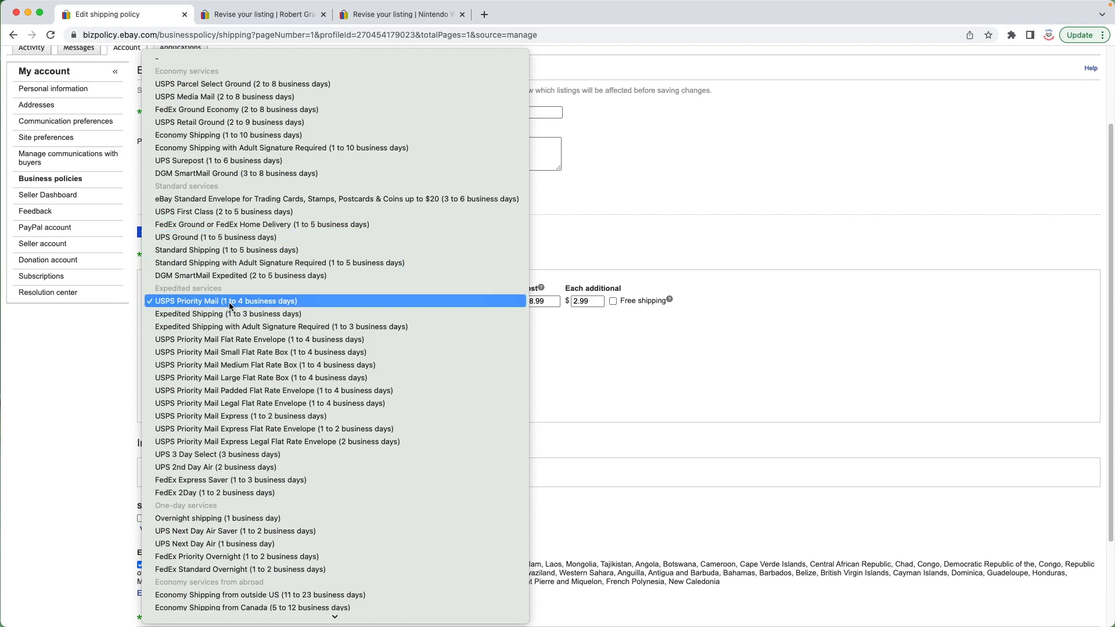
left_click(526, 306)
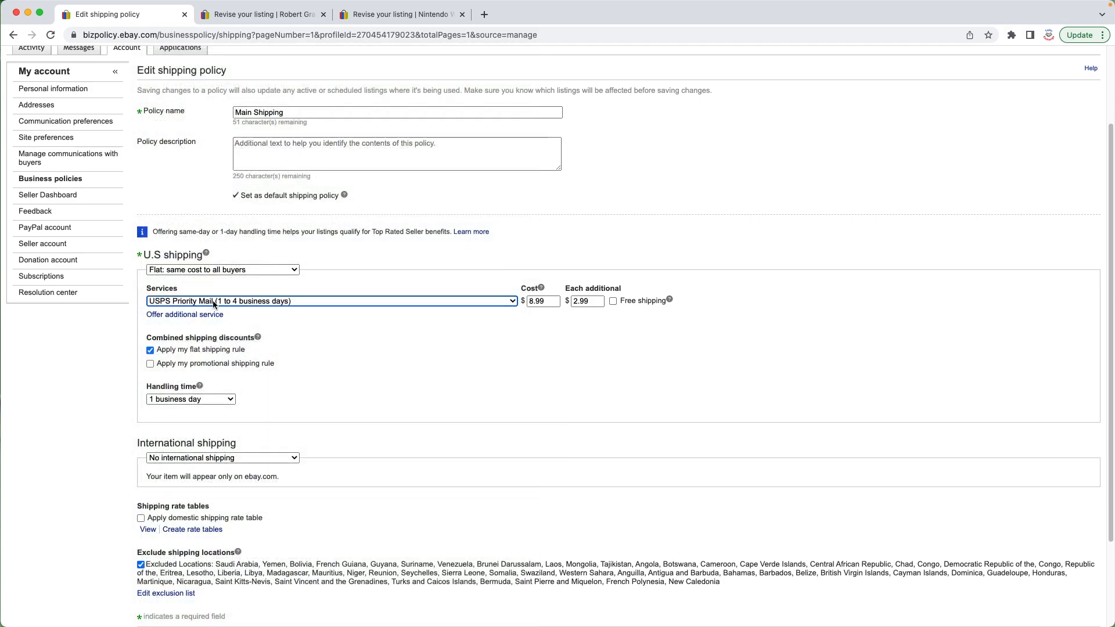
left_click(406, 325)
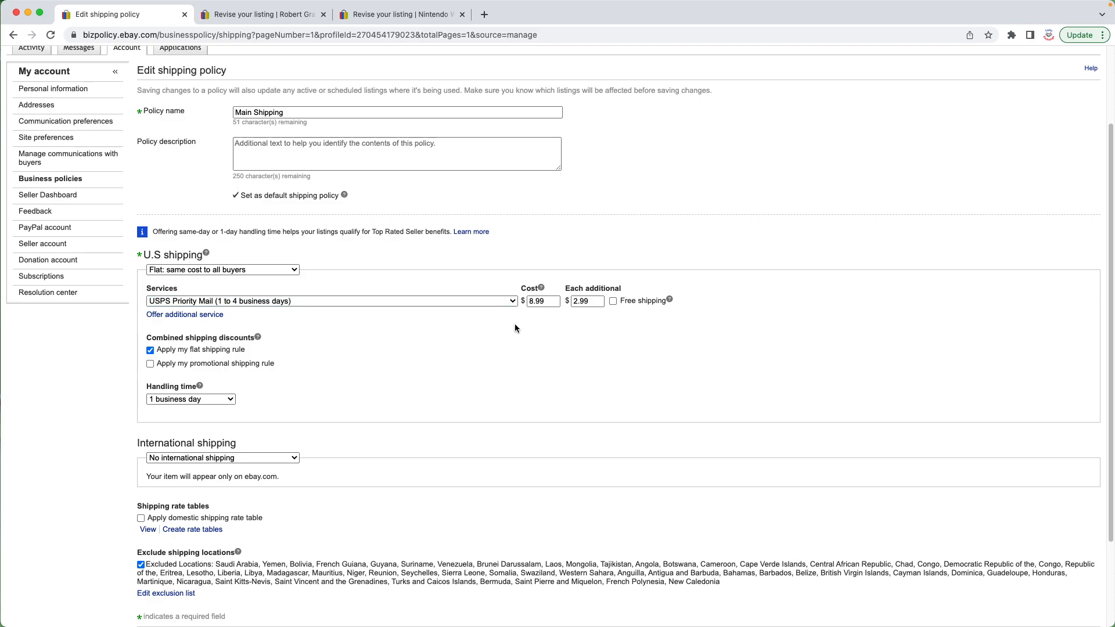
Step: Examine the cost and each additional cost fields for the USPS Priority Mail service
double_click(546, 302)
left_click(548, 301)
left_click_drag(550, 303, 528, 302)
left_click(557, 320)
left_click_drag(570, 289, 685, 316)
left_click(591, 301)
double_click(590, 300)
double_click(575, 303)
double_click(547, 305)
left_click_drag(600, 301, 574, 303)
left_click(597, 302)
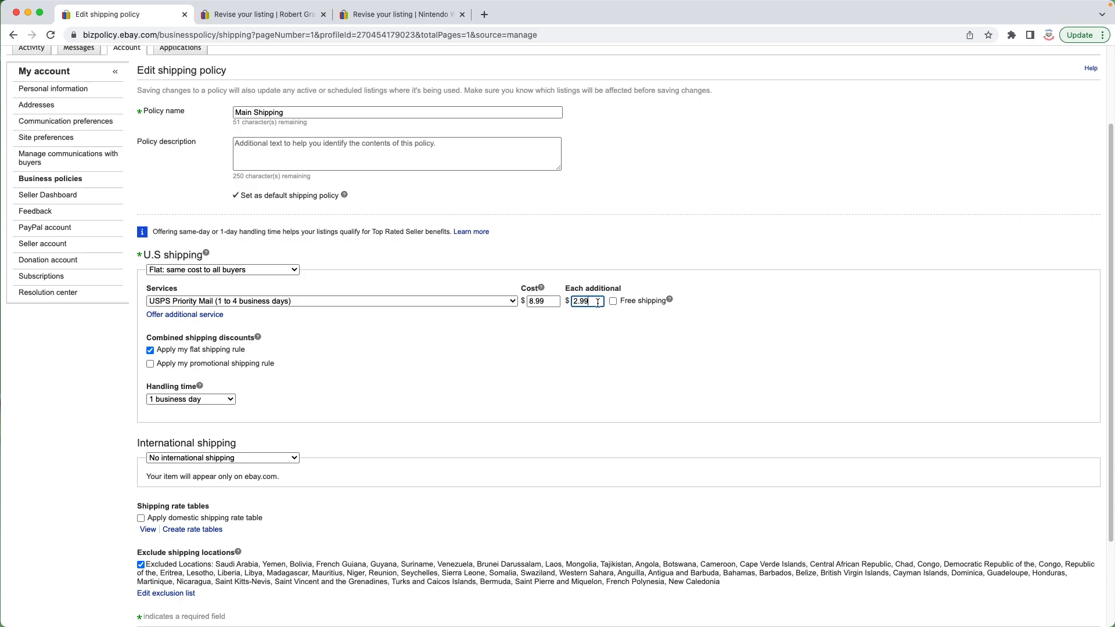
double_click(546, 303)
left_click(595, 304)
left_click(557, 292)
double_click(546, 304)
left_click(557, 304)
left_click_drag(552, 303, 516, 303)
left_click(593, 303)
left_click(537, 314)
left_click(592, 303)
left_click_drag(530, 302, 596, 312)
left_click(595, 313)
scroll(375, 337, "down", 1)
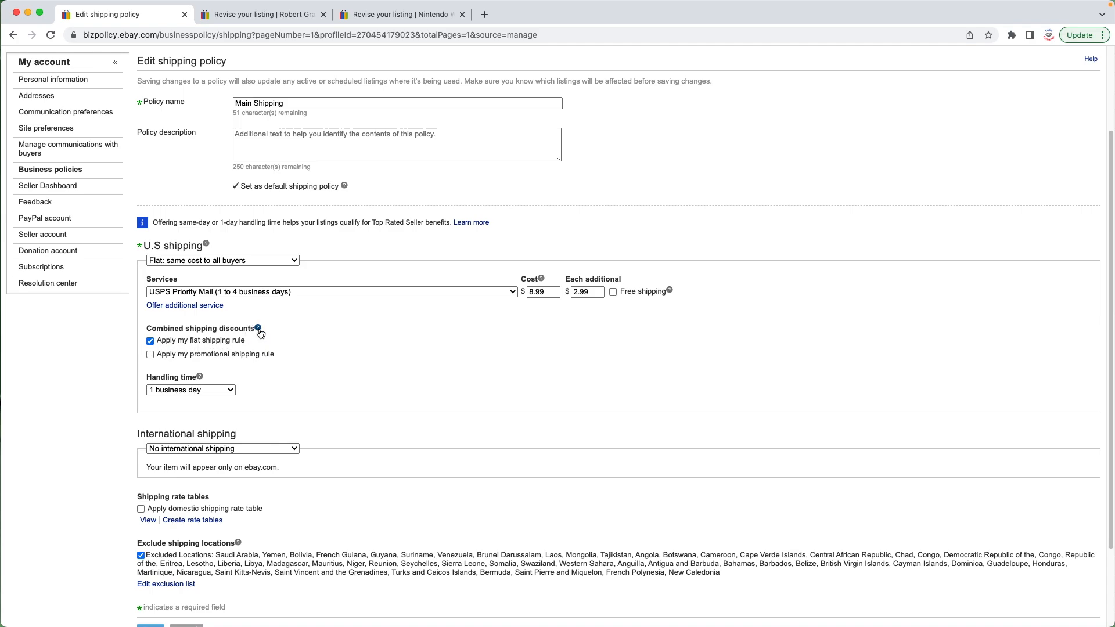
Step: Review the handling time and international shipping options, keeping 1 business day and No international shipping
left_click_drag(666, 291, 141, 297)
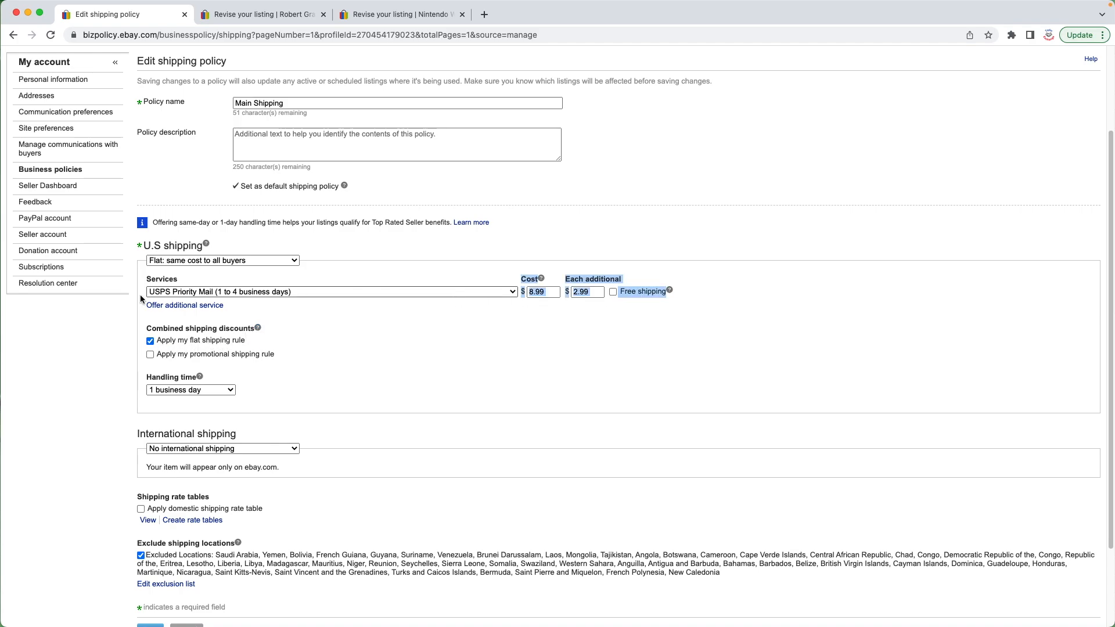
left_click(188, 312)
scroll(193, 312, "down", 2)
left_click(226, 297)
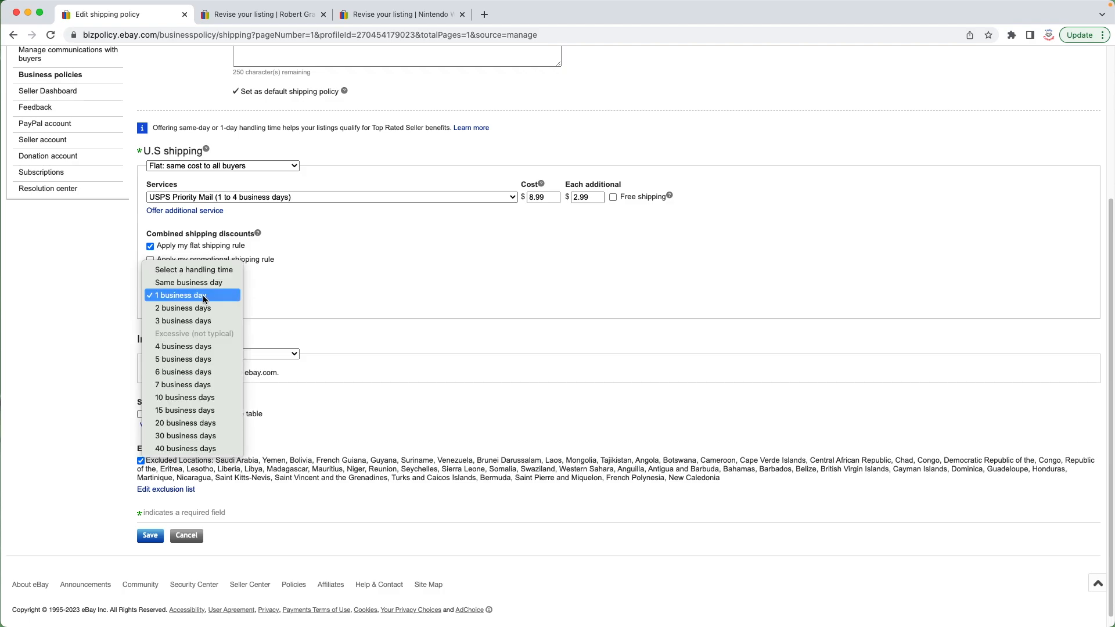
left_click(203, 295)
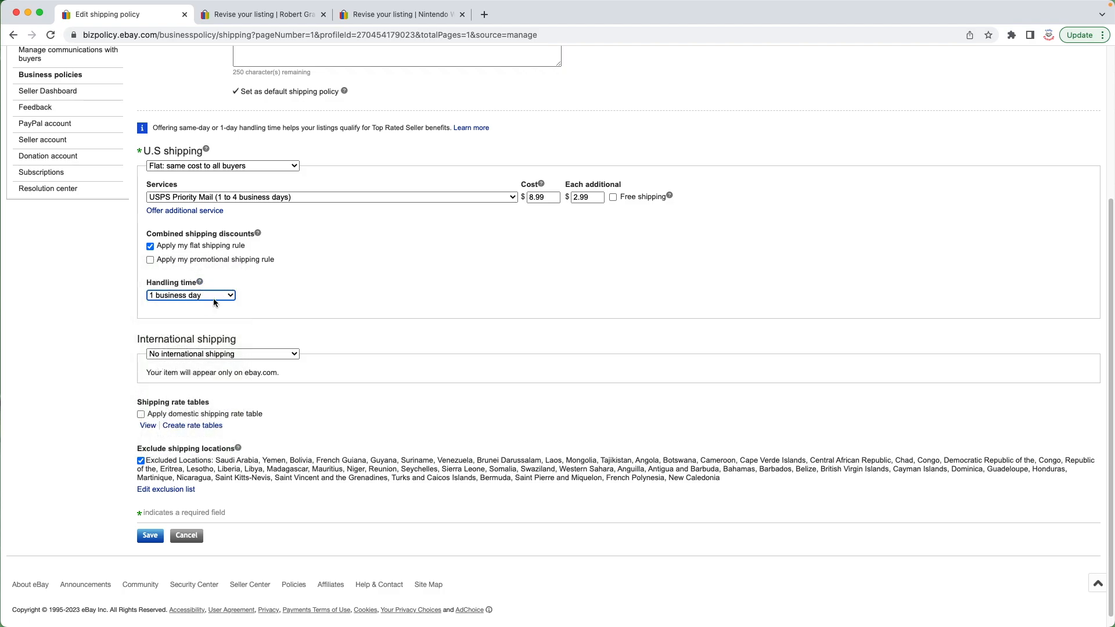
scroll(255, 350, "down", 1)
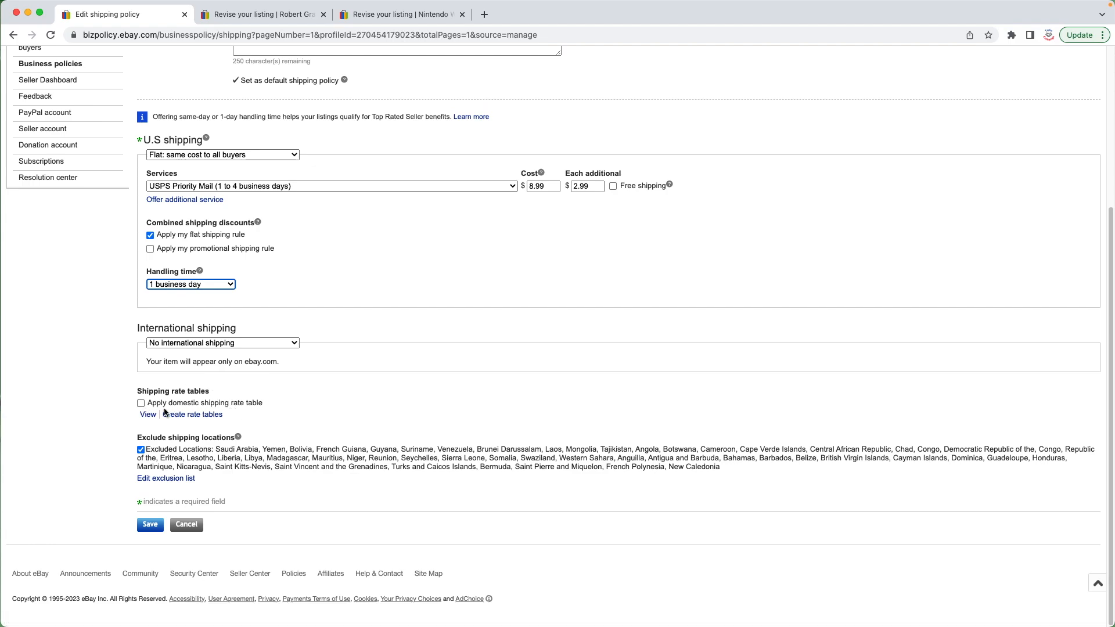
left_click(240, 343)
left_click(260, 343)
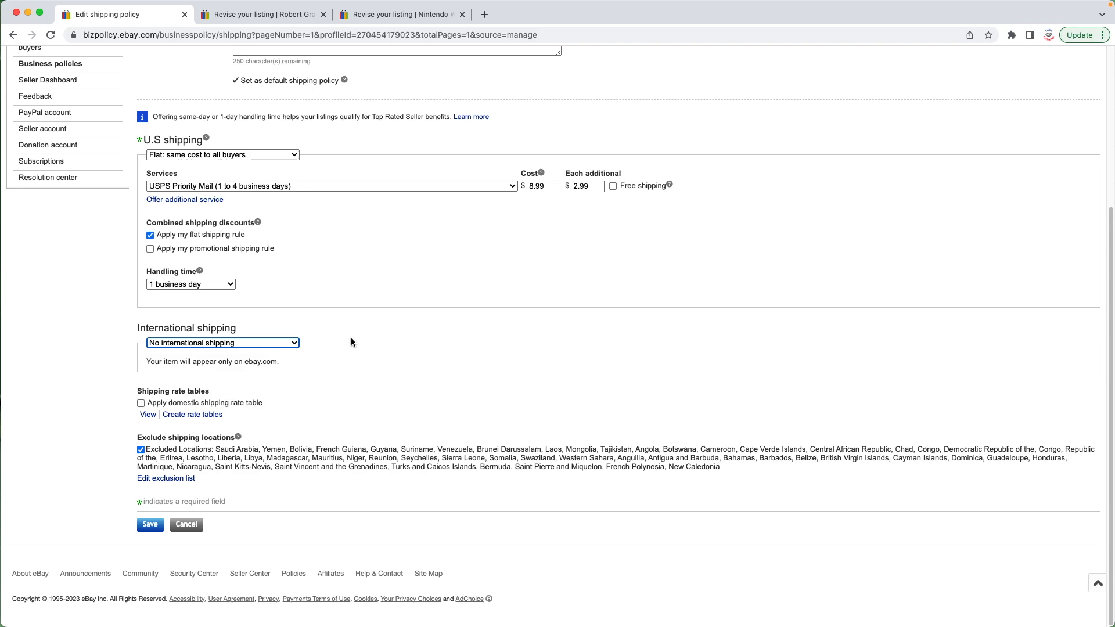
left_click_drag(280, 362, 134, 366)
left_click(283, 363)
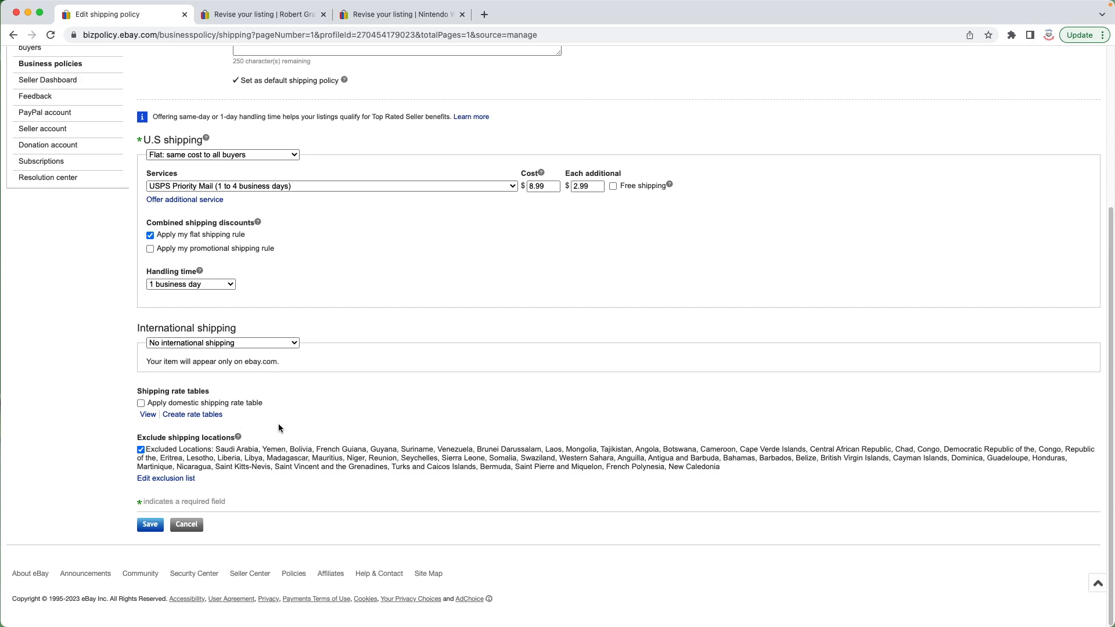
Step: Try to save the Main Shipping policy, cancelling at the confirmation
left_click(150, 525)
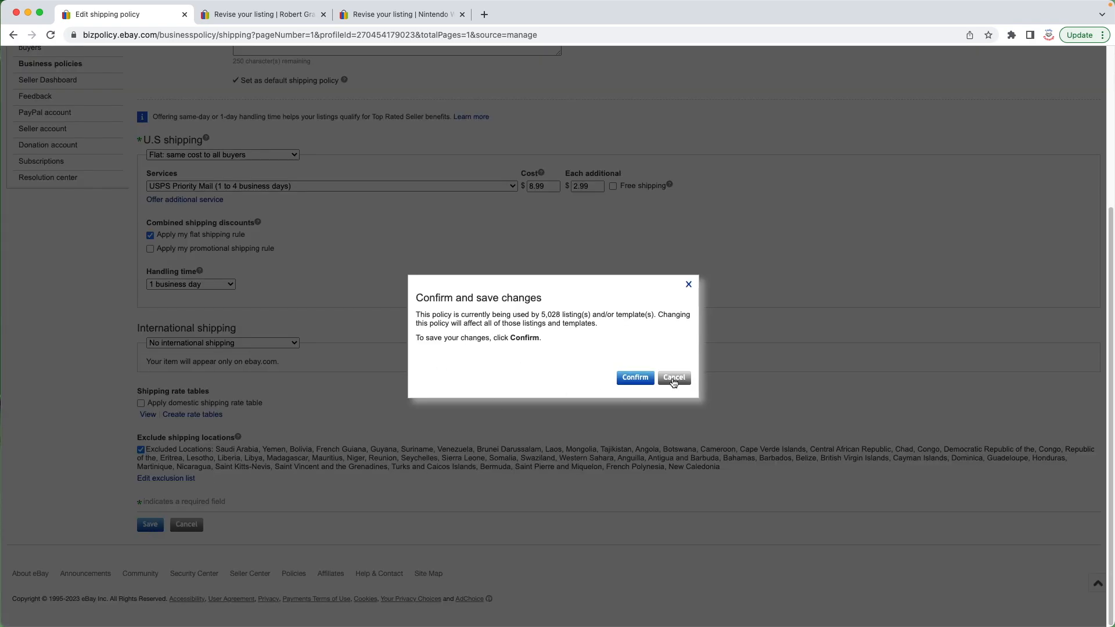
left_click(674, 378)
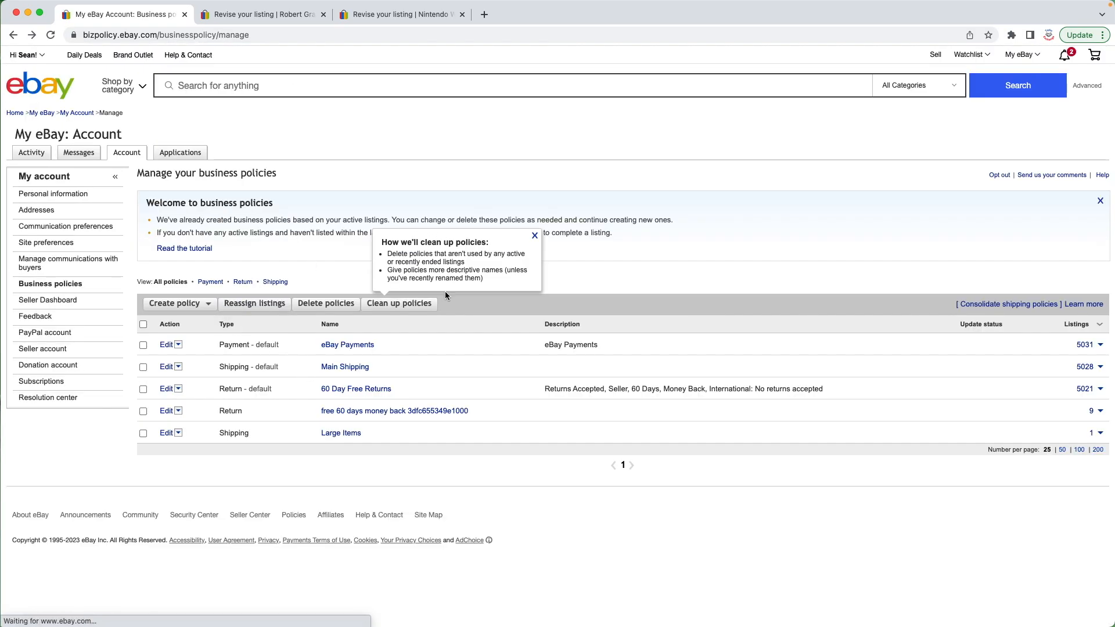
Step: Open the Large Items shipping policy and enable Apply my flat shipping rule under combined shipping discounts
left_click(535, 236)
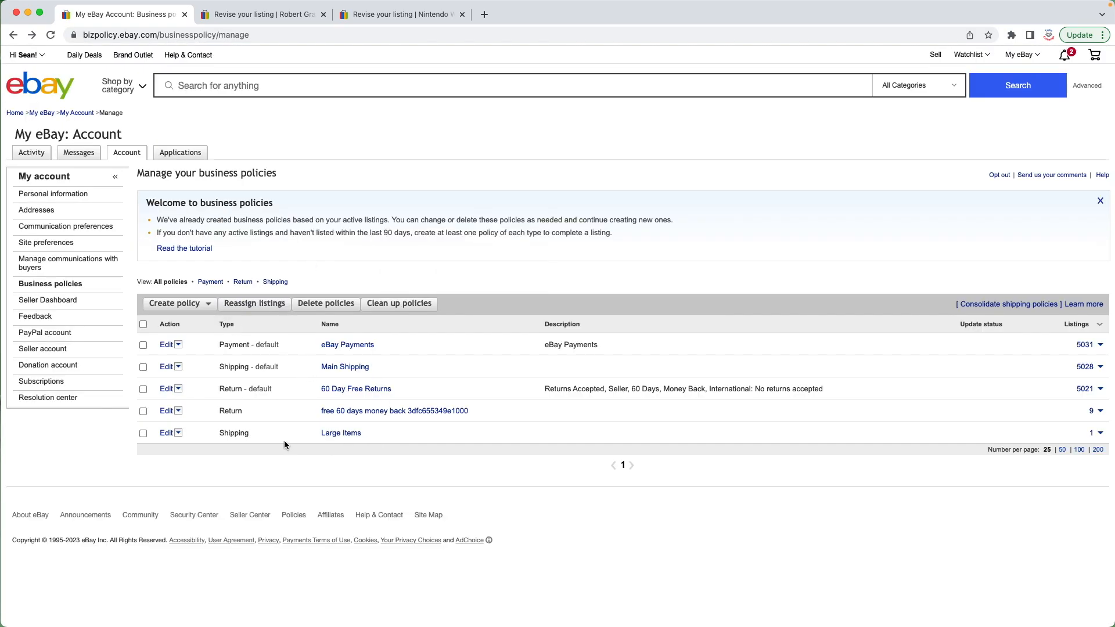
left_click(349, 436)
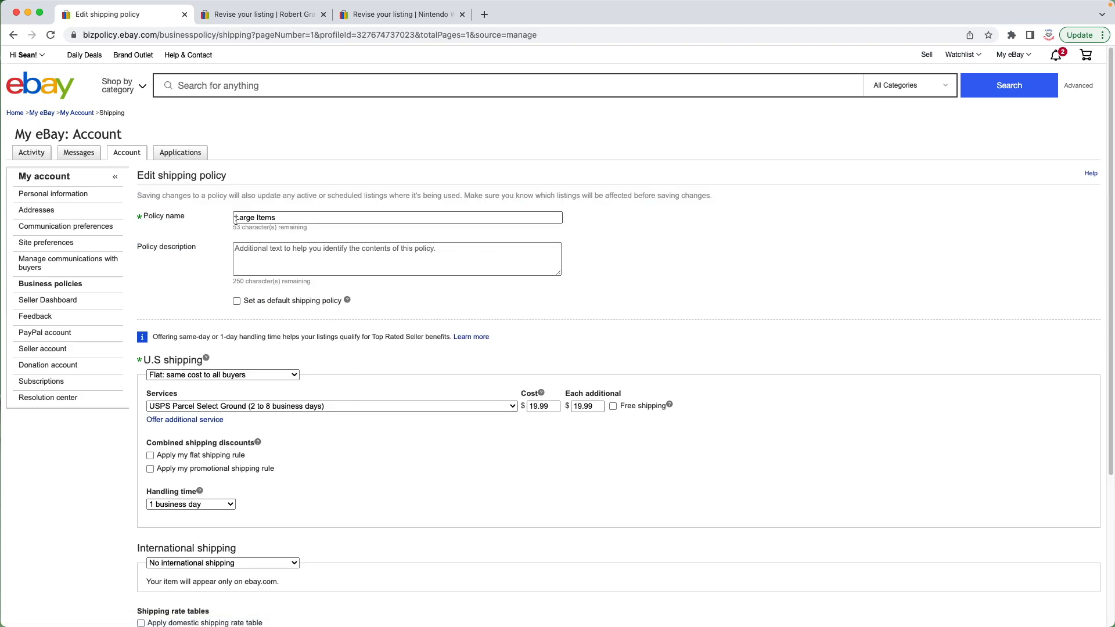
triple_click(283, 216)
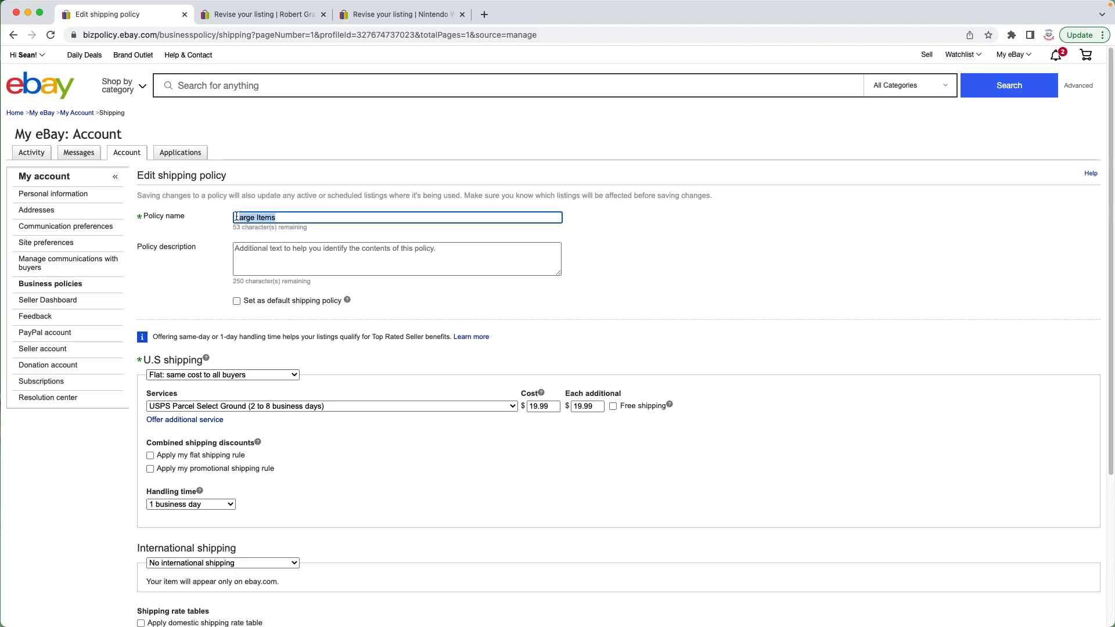
left_click(276, 218)
scroll(350, 364, "down", 2)
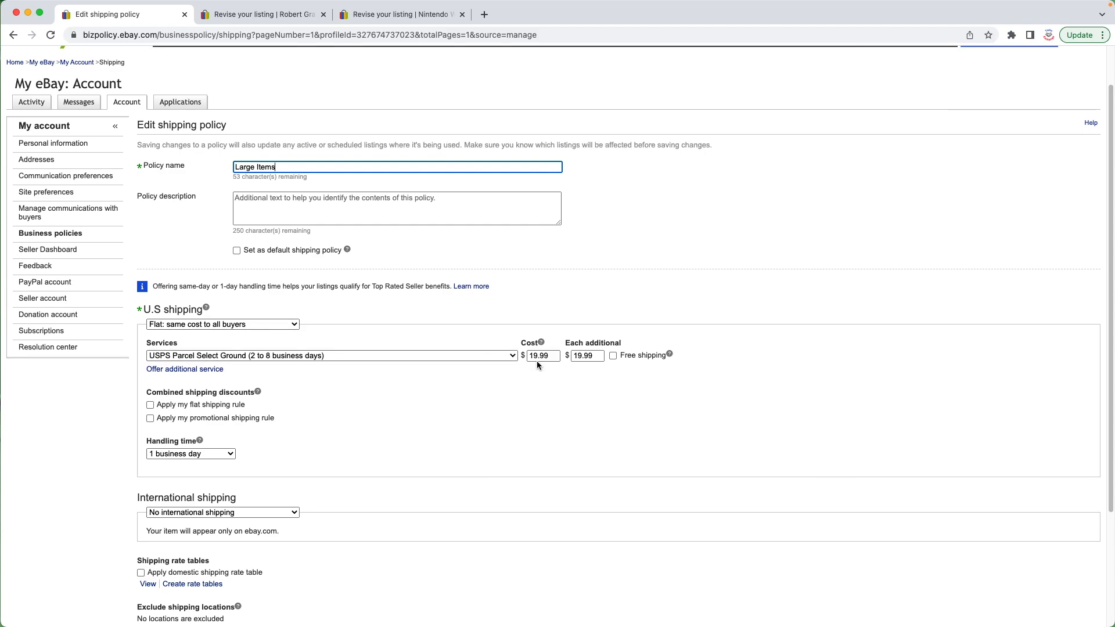
scroll(540, 359, "down", 1)
double_click(530, 348)
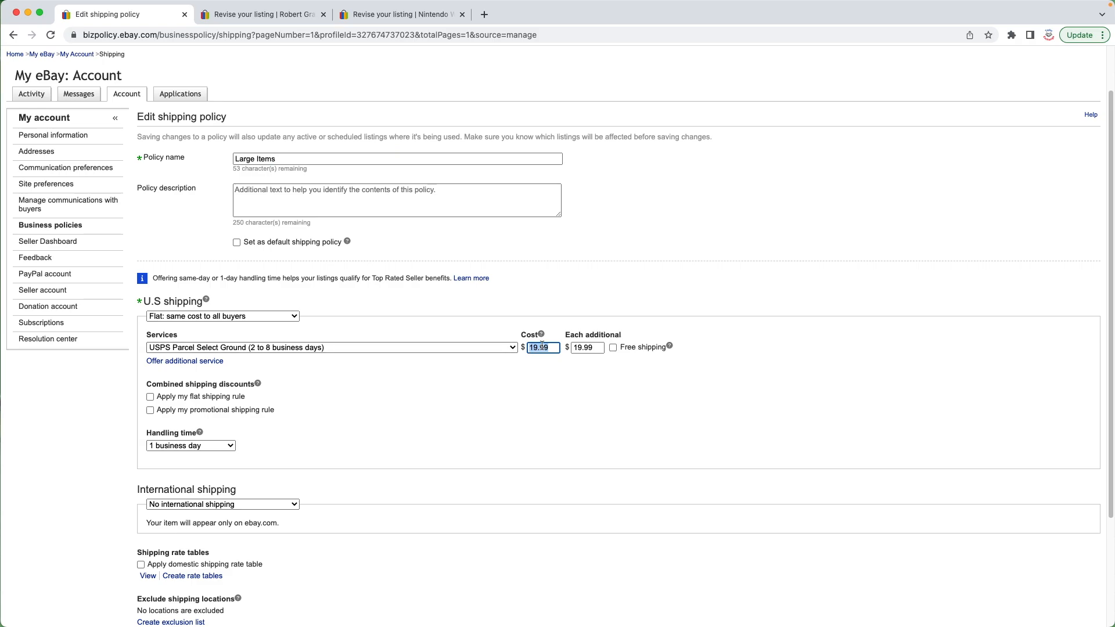
left_click_drag(530, 349, 549, 348)
left_click(549, 348)
double_click(548, 350)
left_click(203, 400)
Step: Open the shipping exclusion list for the Large Items policy and apply it with no locations selected
scroll(203, 401, "down", 3)
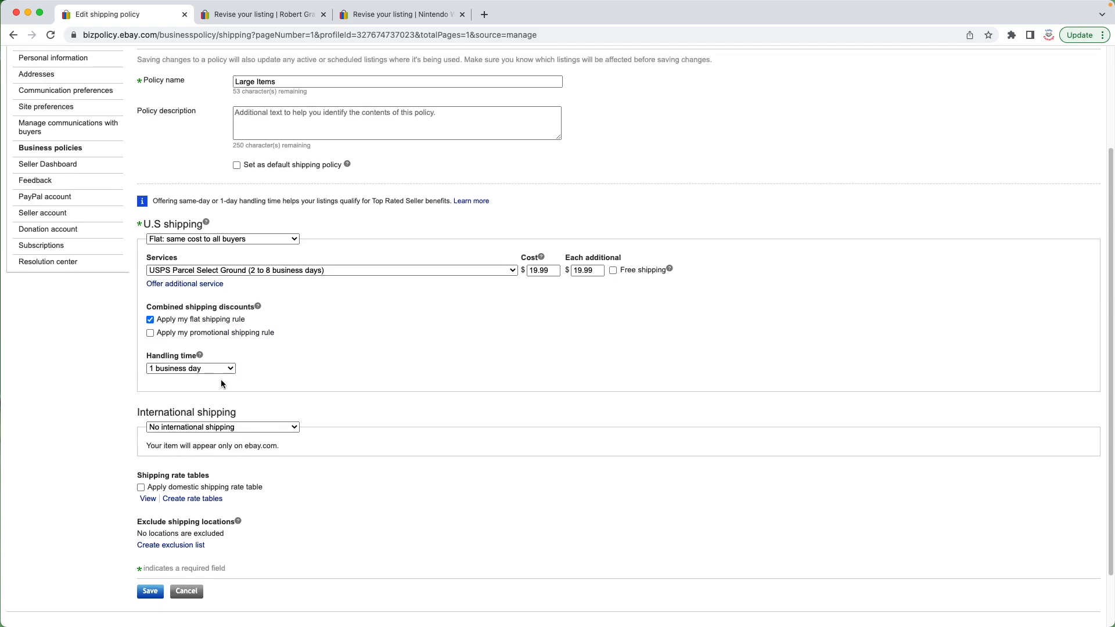
scroll(266, 442, "down", 2)
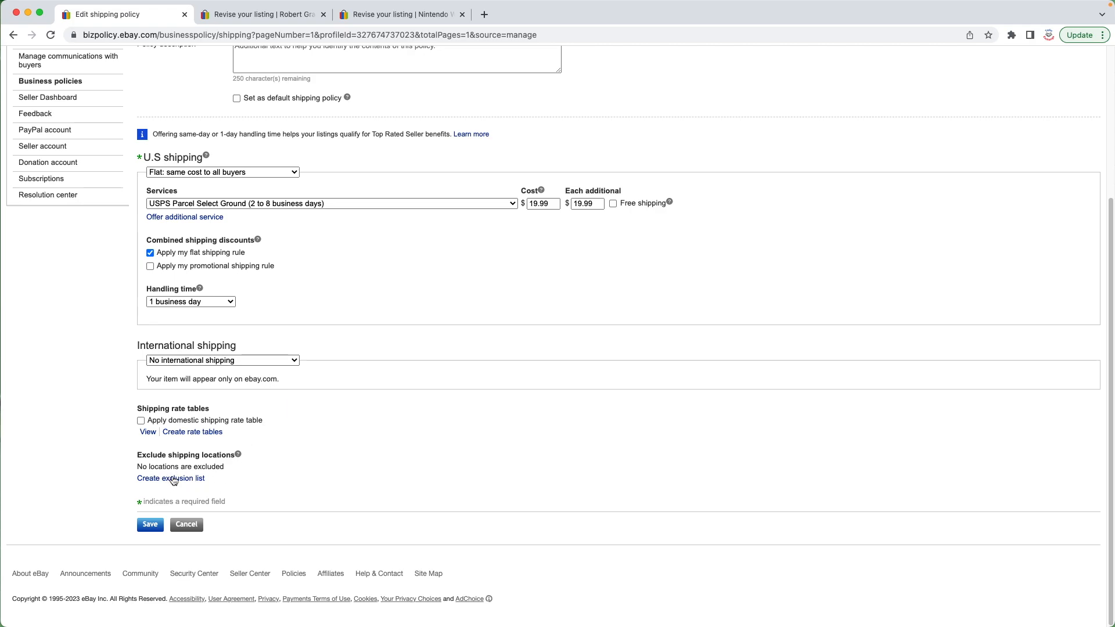
scroll(184, 479, "up", 5)
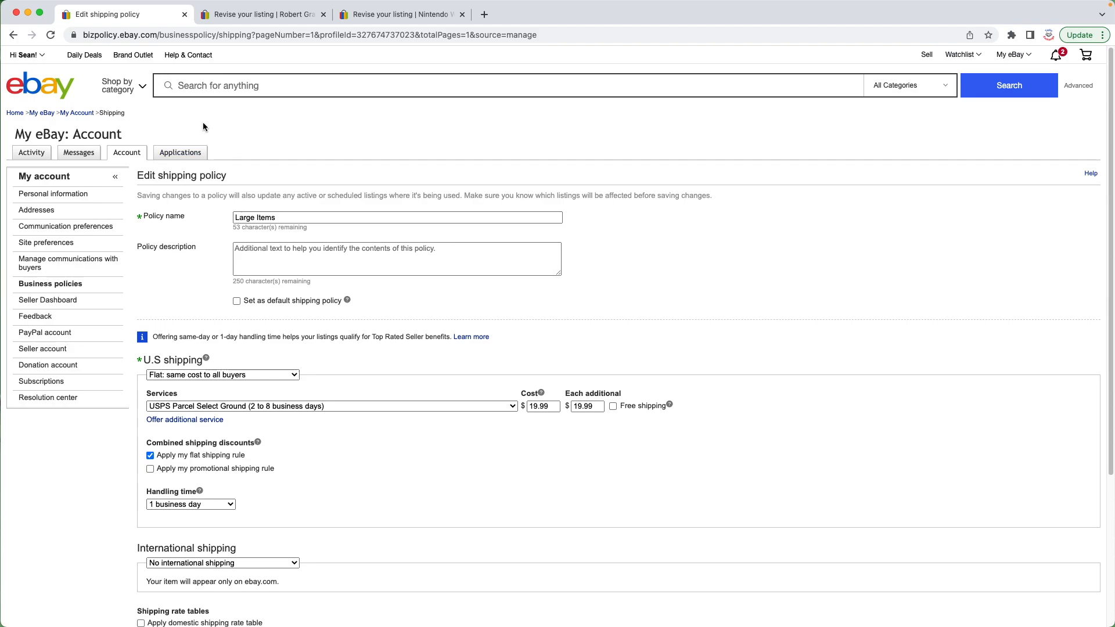
scroll(203, 127, "down", 5)
left_click(171, 478)
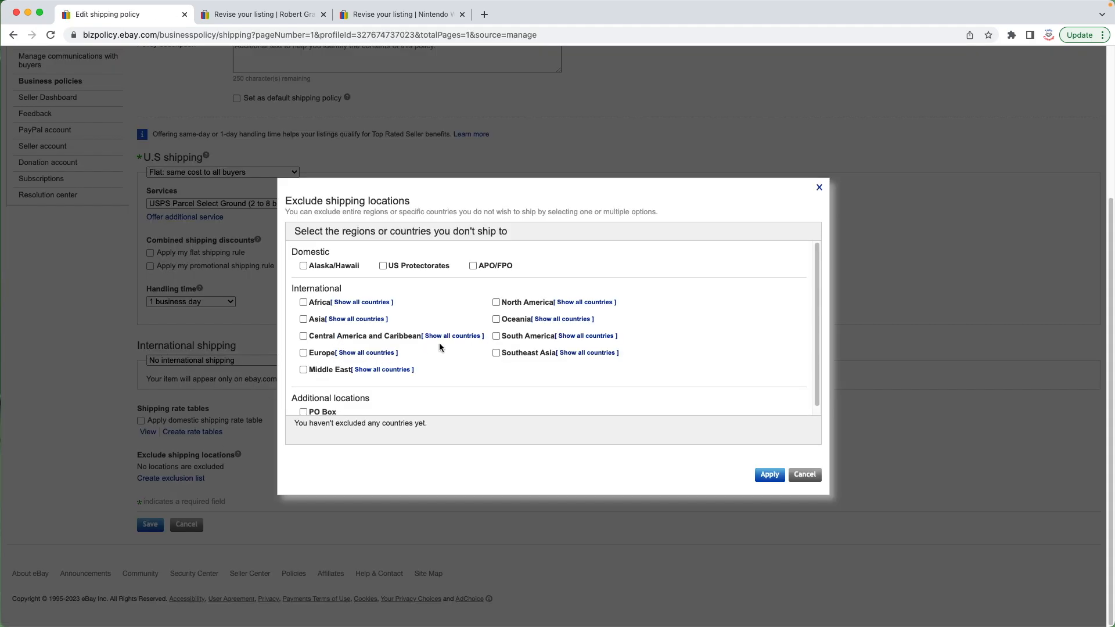
scroll(410, 374, "up", 2)
scroll(414, 374, "down", 1)
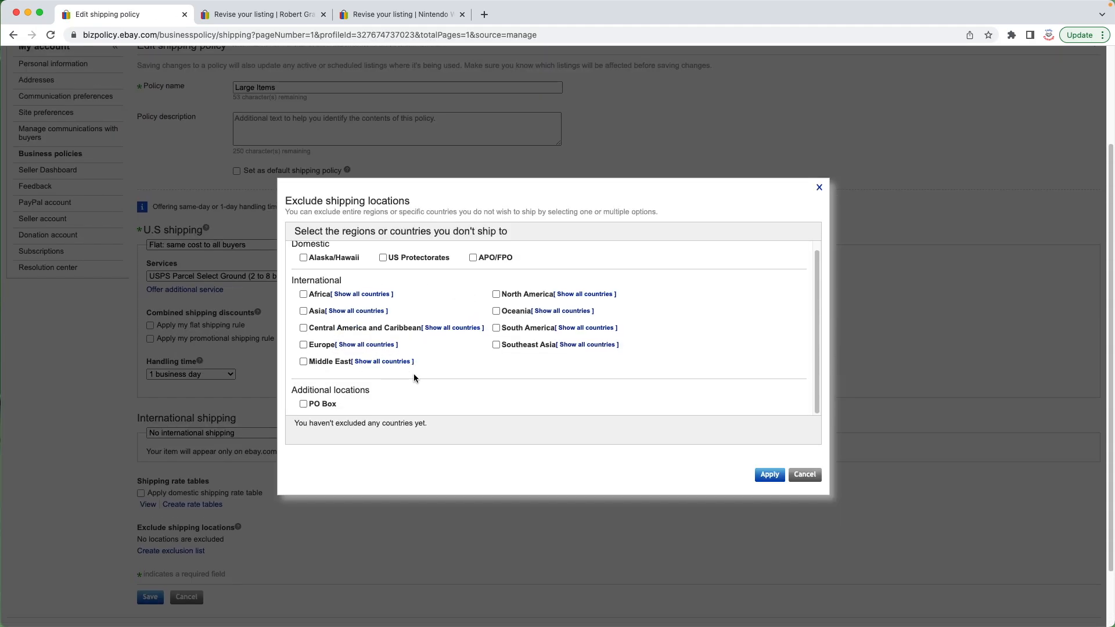
left_click(768, 475)
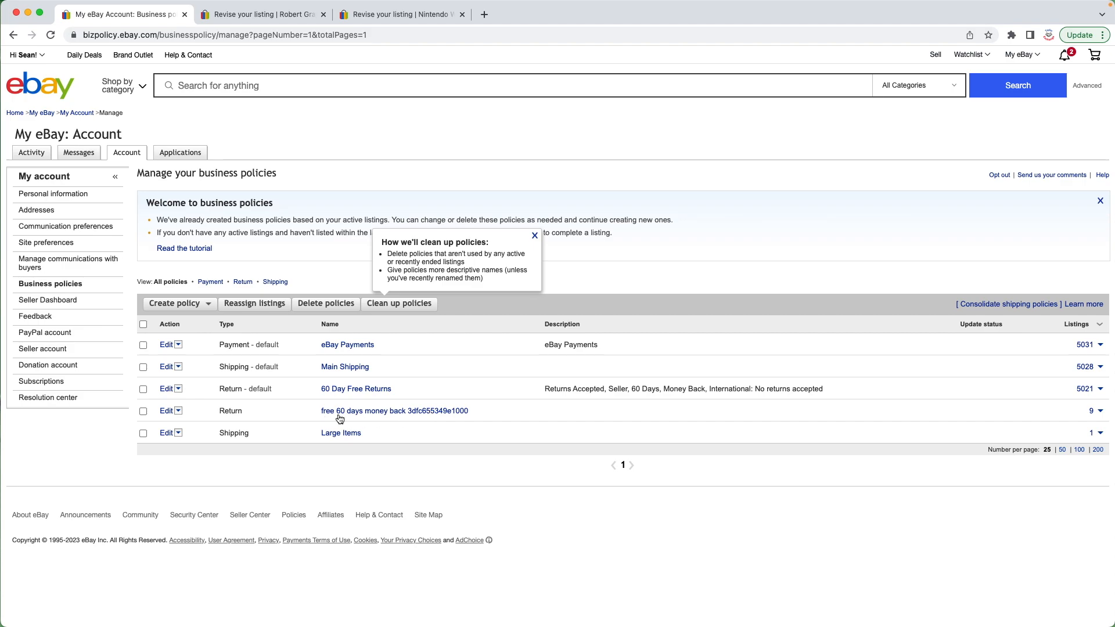
Step: View the active listings that use the free 60 days money back return policy
left_click(1093, 413)
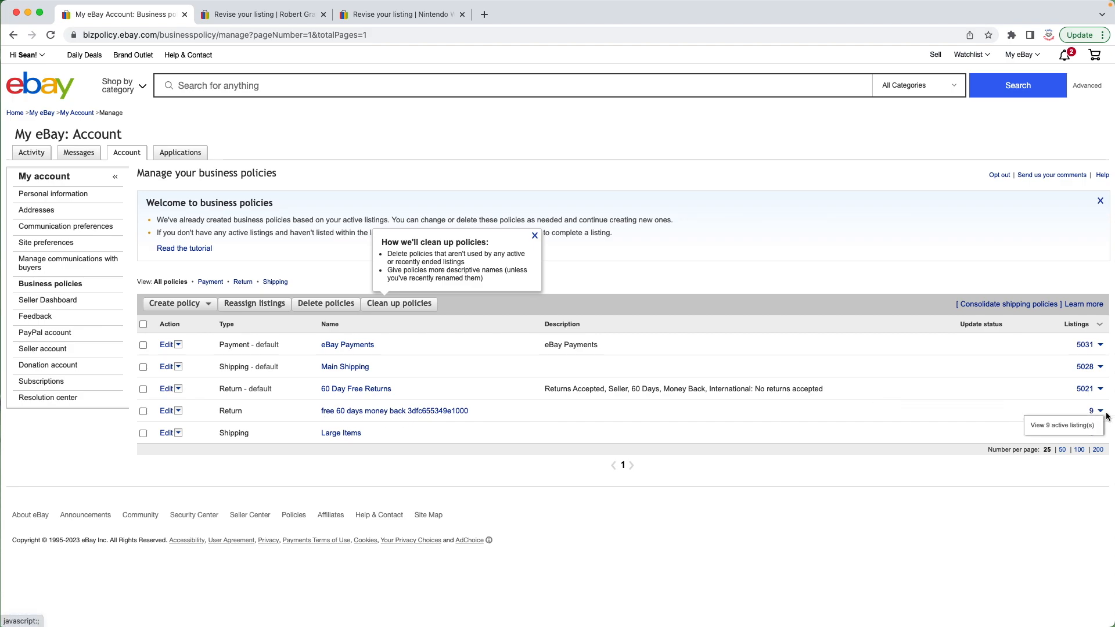
left_click(1075, 427)
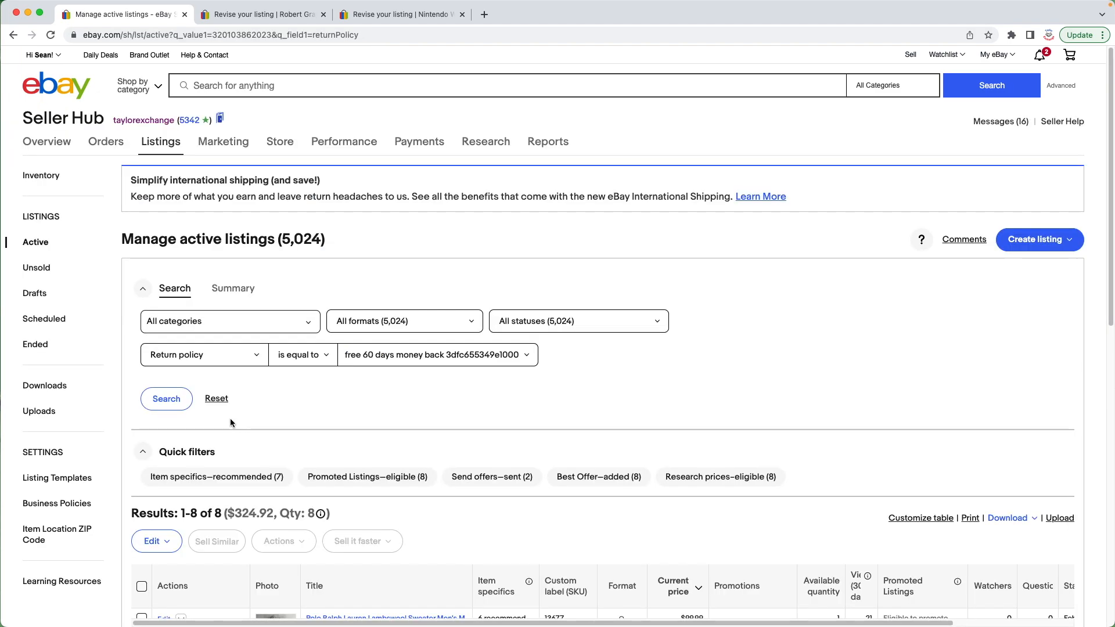
scroll(240, 427, "down", 5)
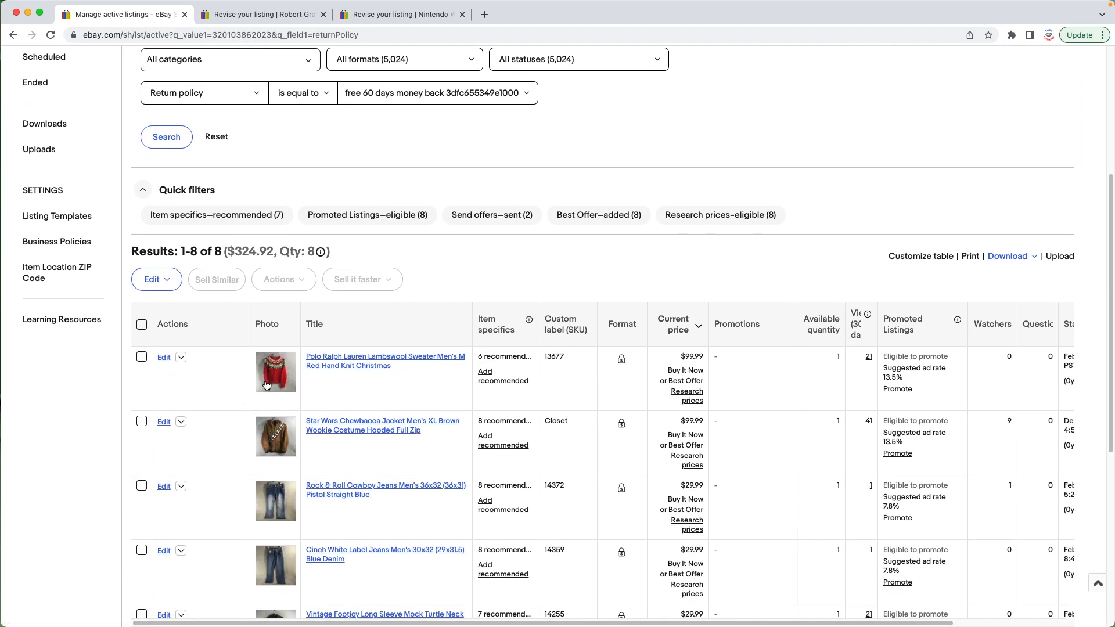
Step: Select all 8 listings using the free 60 days money back return policy and open them in bulk edit
scroll(273, 433, "down", 1)
scroll(293, 446, "down", 4)
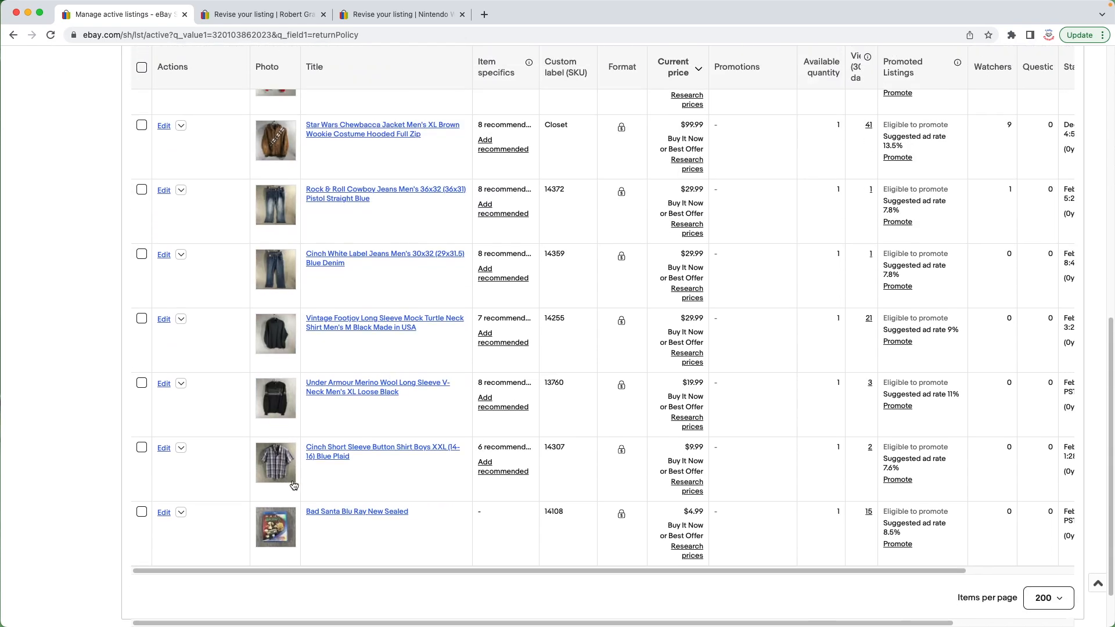
scroll(294, 476, "up", 2)
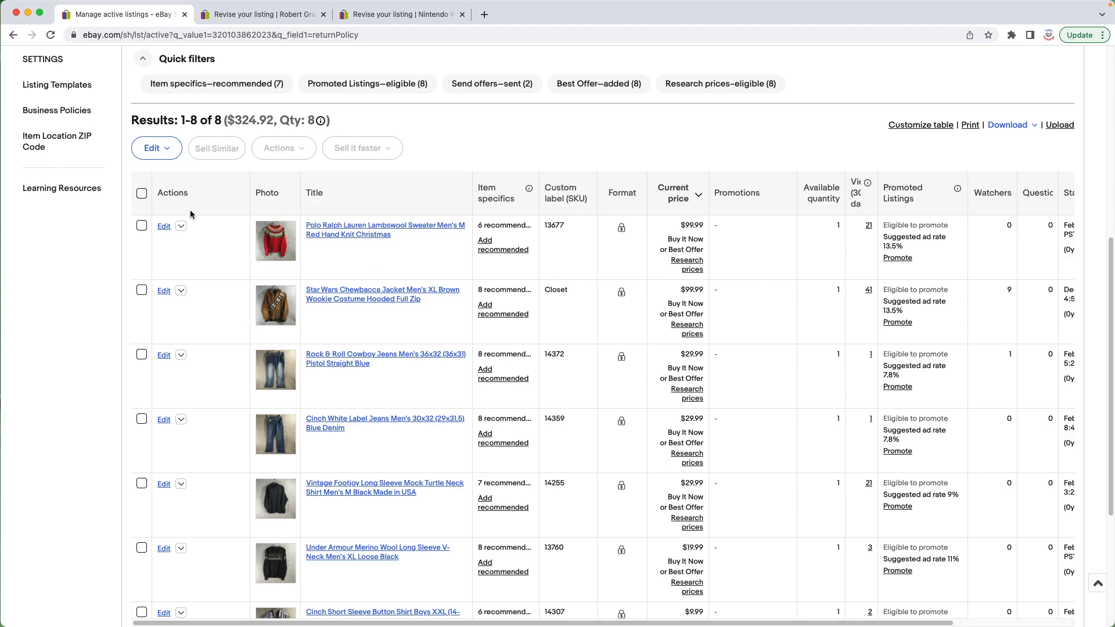
left_click(143, 195)
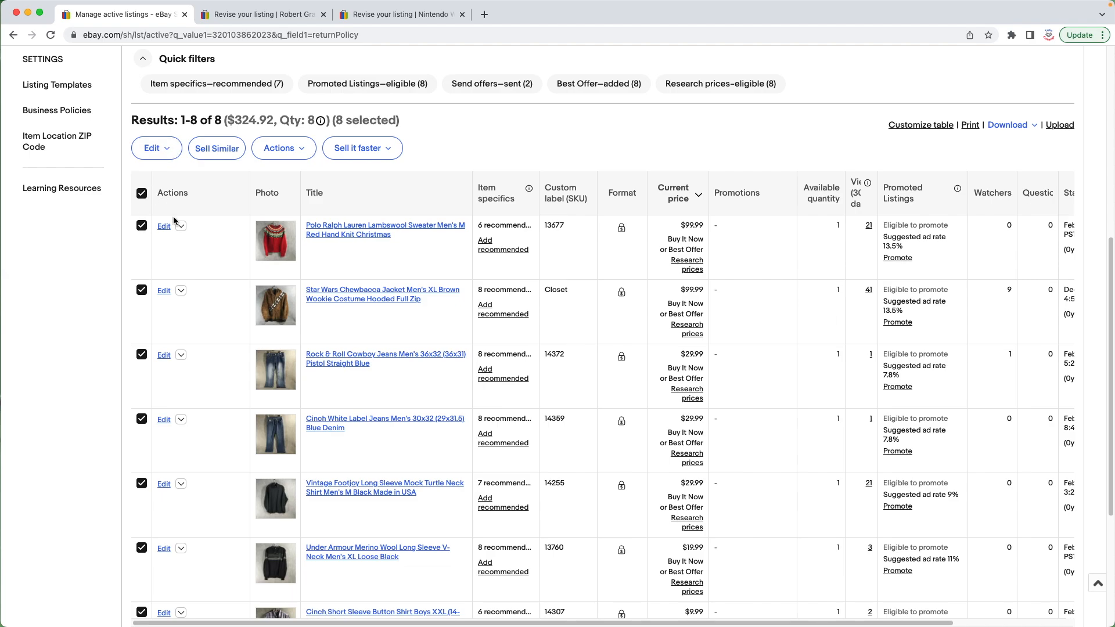
left_click(169, 150)
left_click(176, 192)
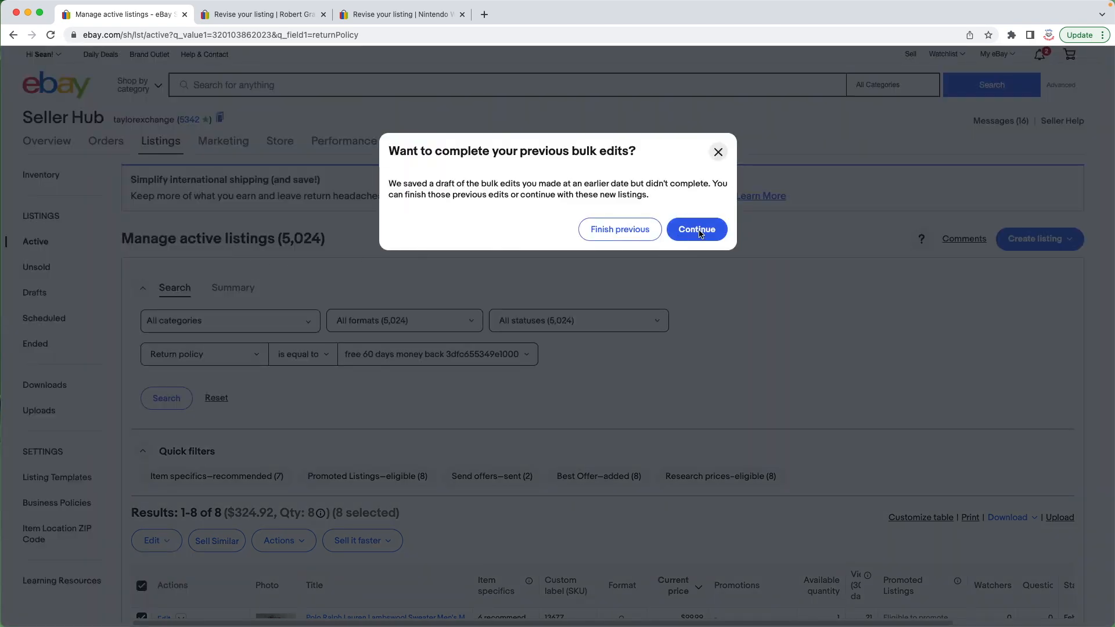
left_click(699, 229)
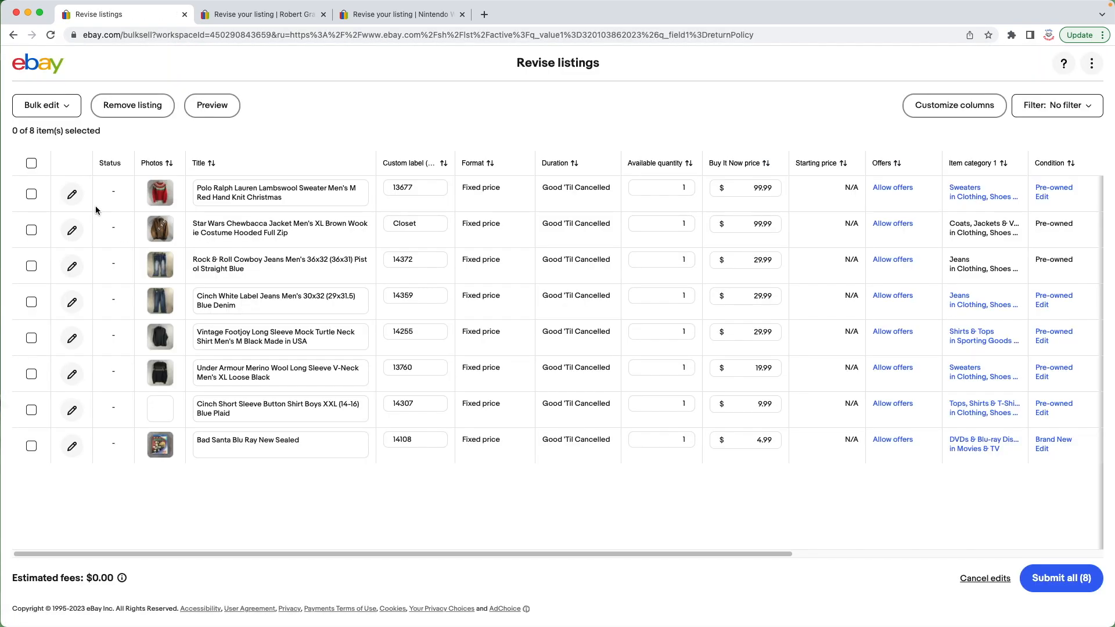
Step: Select all listings and change their return policy to 60 Day Free Returns through the bulk business policies edit
left_click(32, 163)
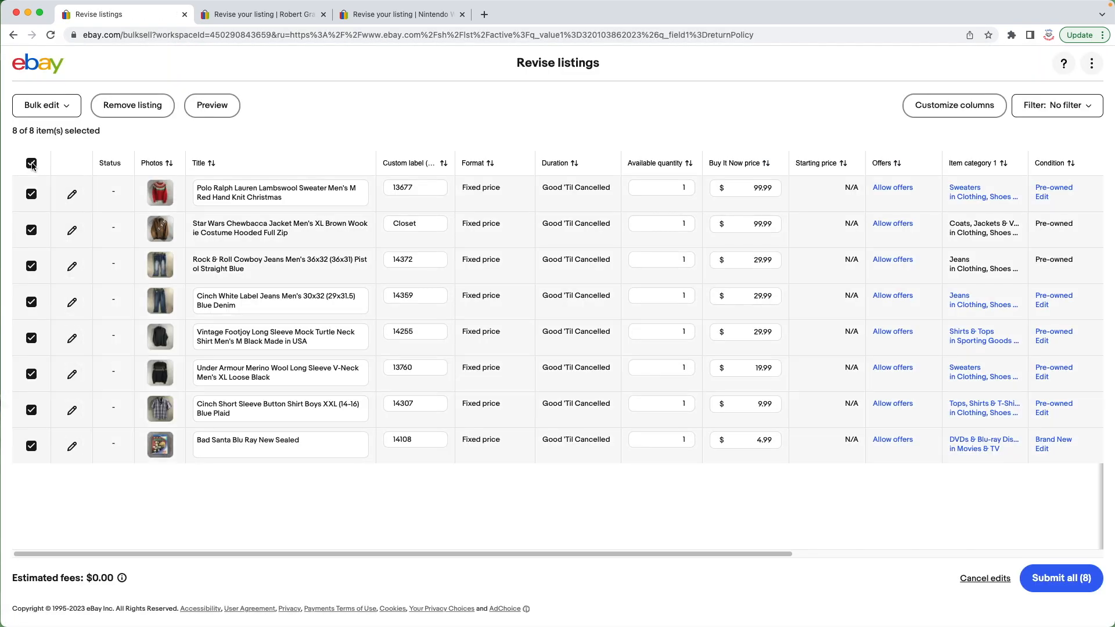
left_click(67, 104)
scroll(85, 234, "down", 4)
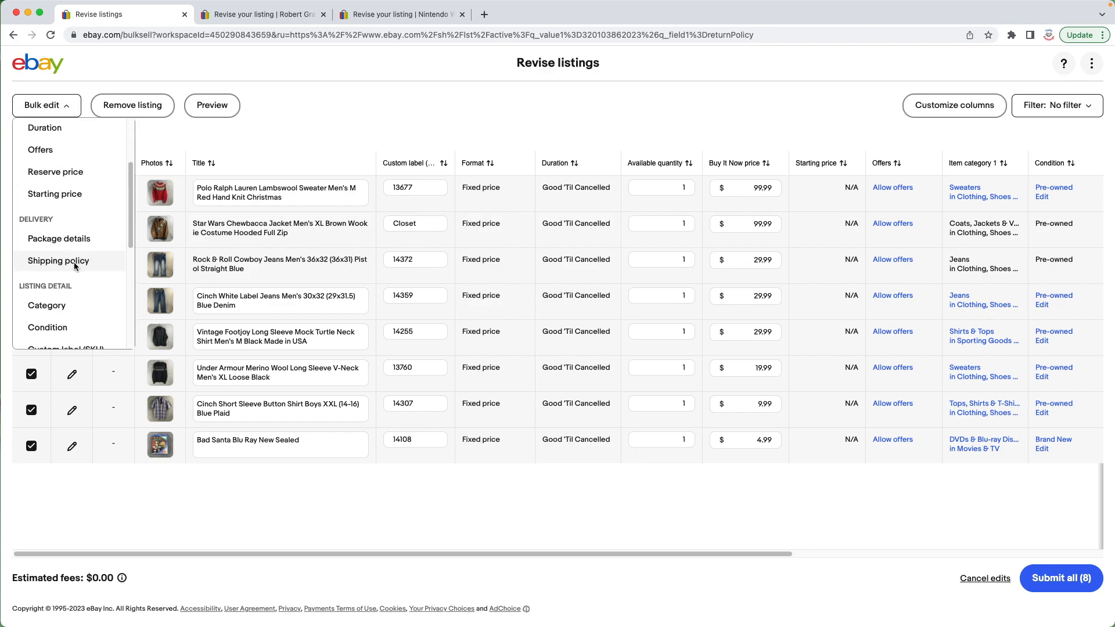
left_click(74, 263)
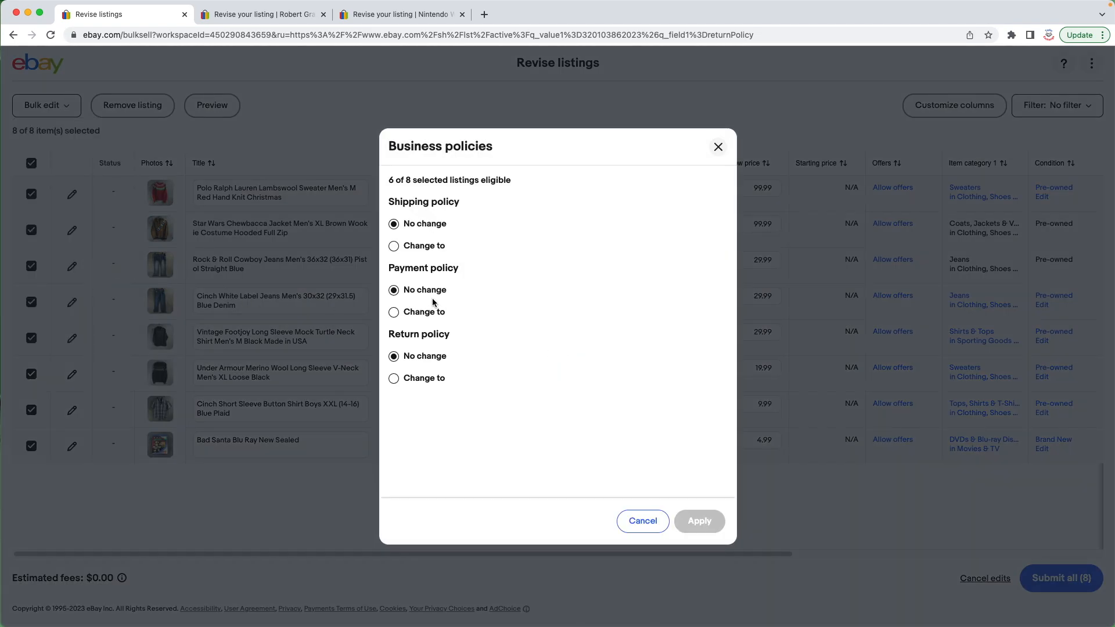
left_click(395, 379)
left_click(722, 408)
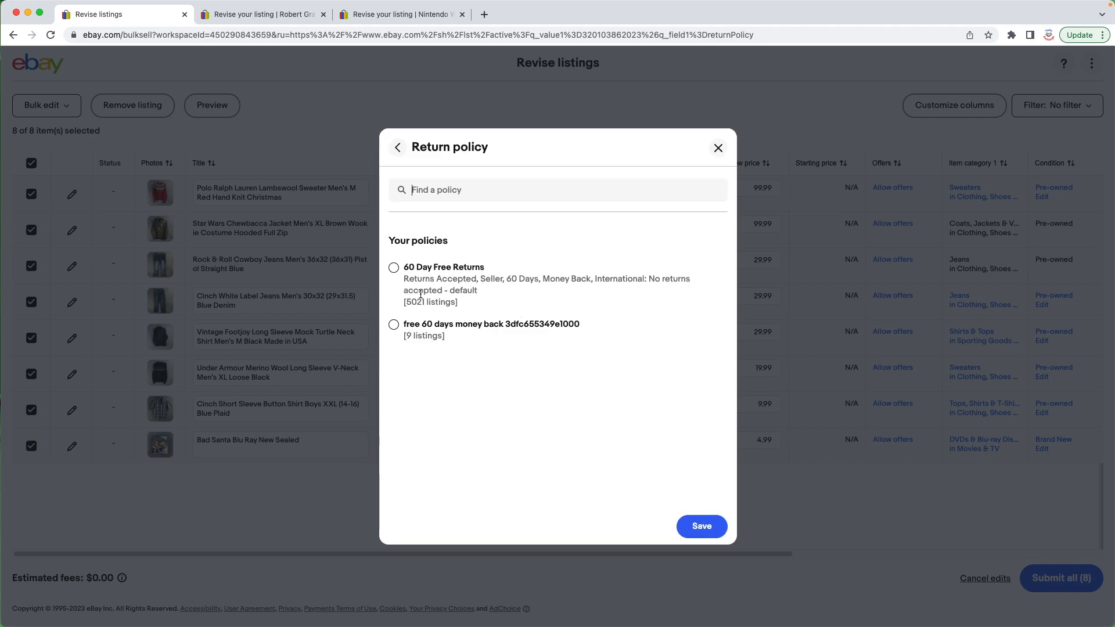
left_click(394, 268)
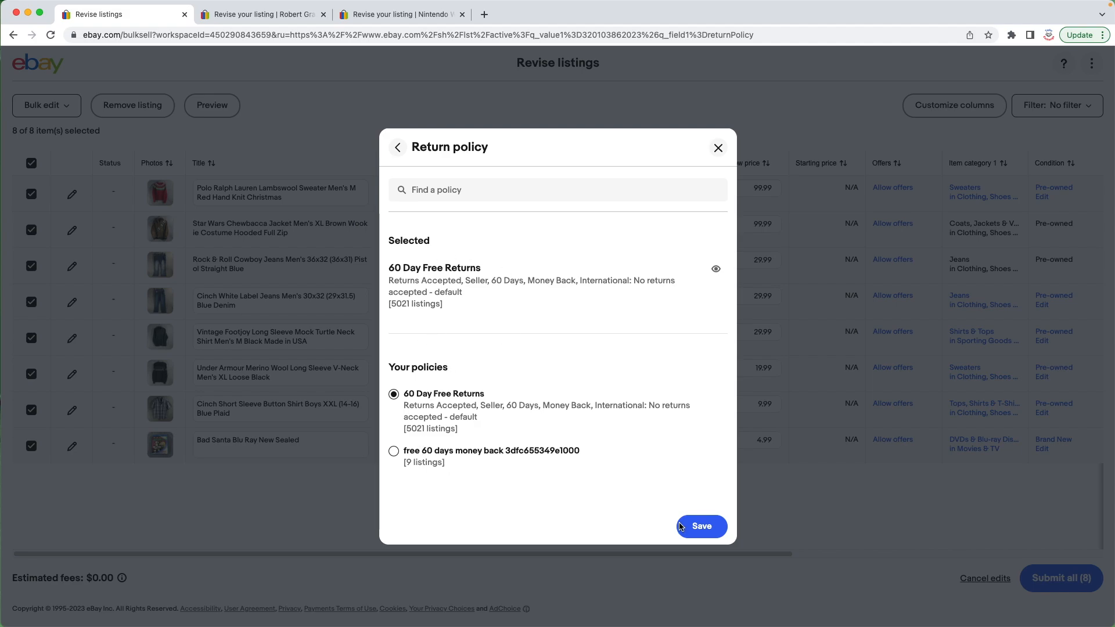
left_click(704, 527)
left_click(702, 524)
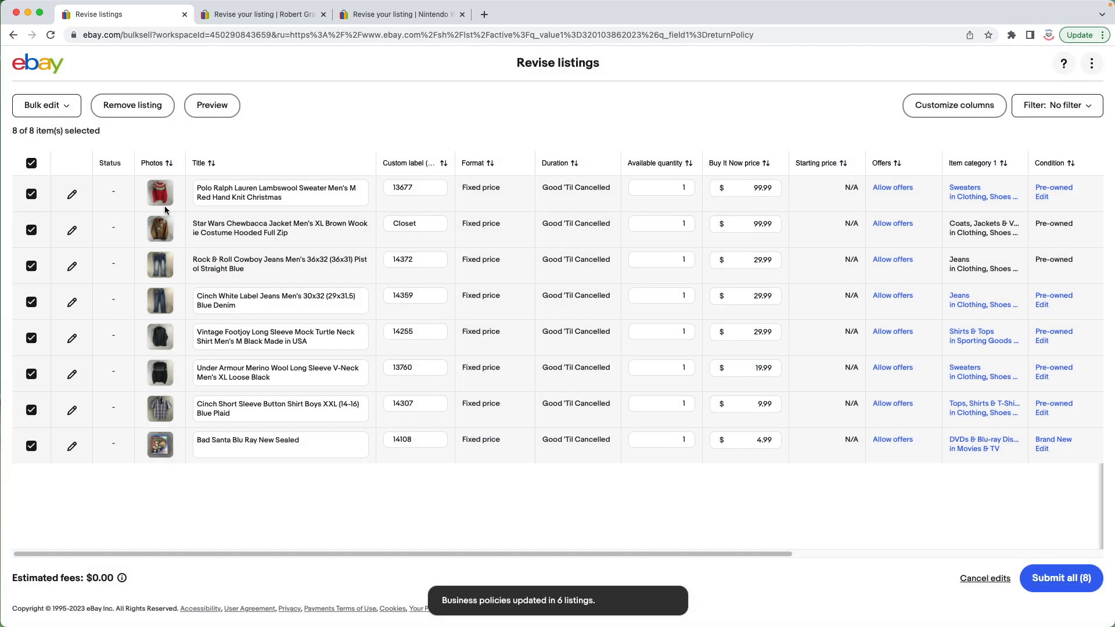
Step: Submit all 8 revised listings and close the confirmation
left_click(1064, 582)
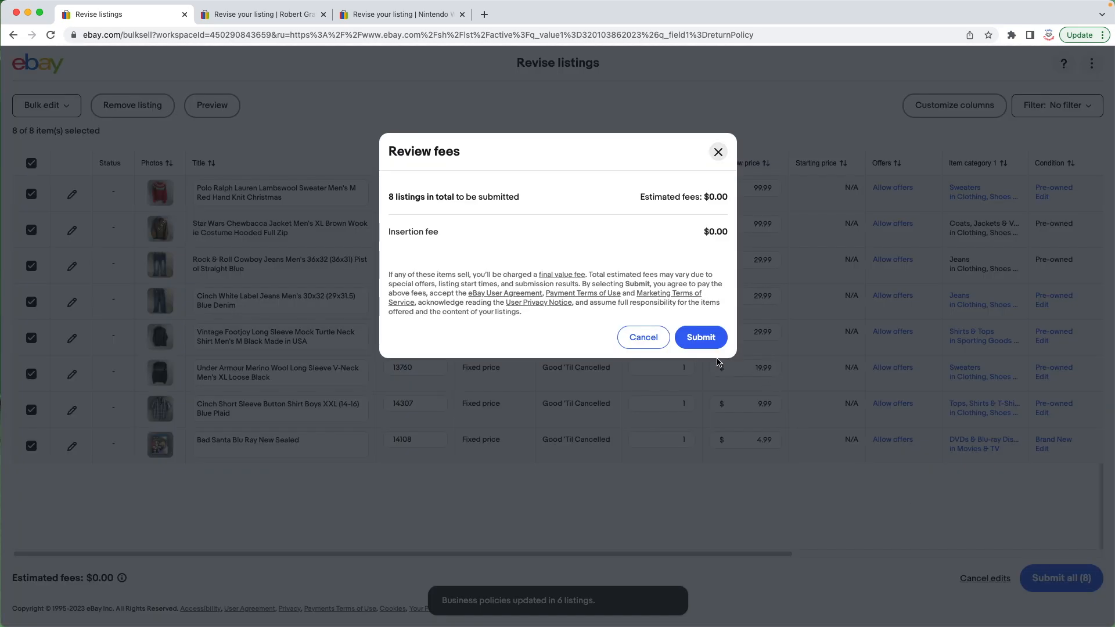
left_click(715, 338)
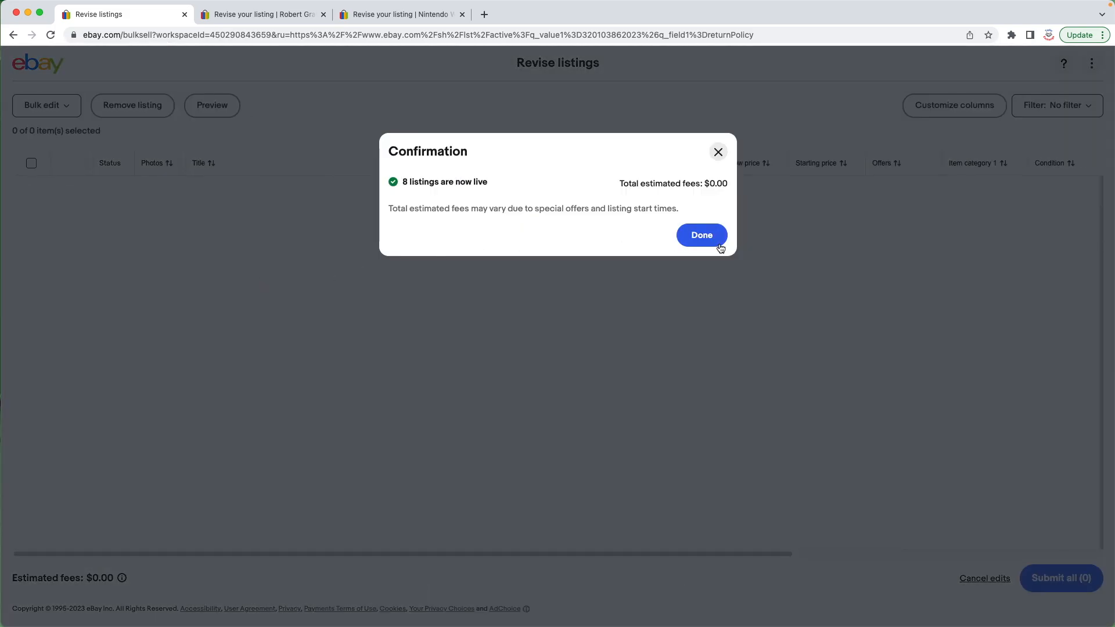
left_click(716, 238)
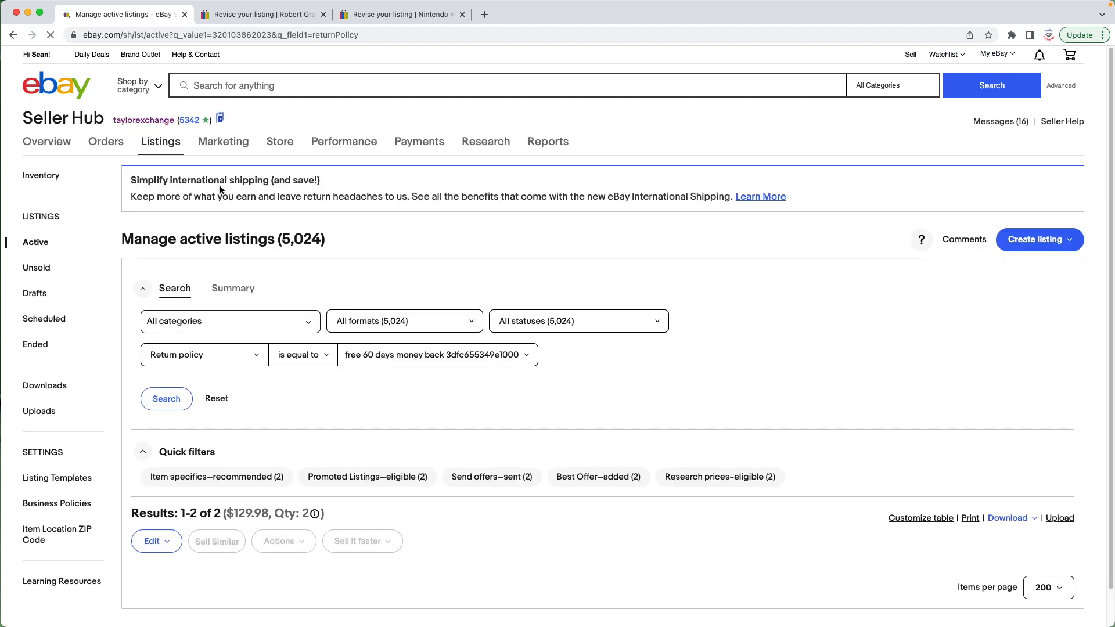
Step: Switch to the Robert Graham listing's revise page and view the details of its Main Shipping policy
left_click(255, 7)
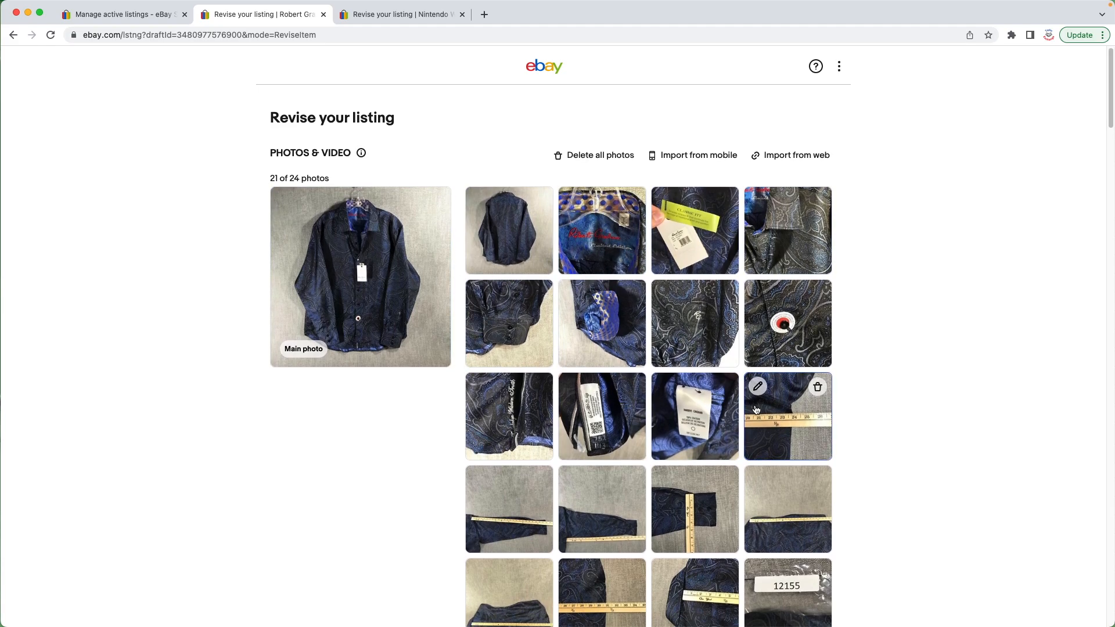
scroll(764, 397, "down", 2)
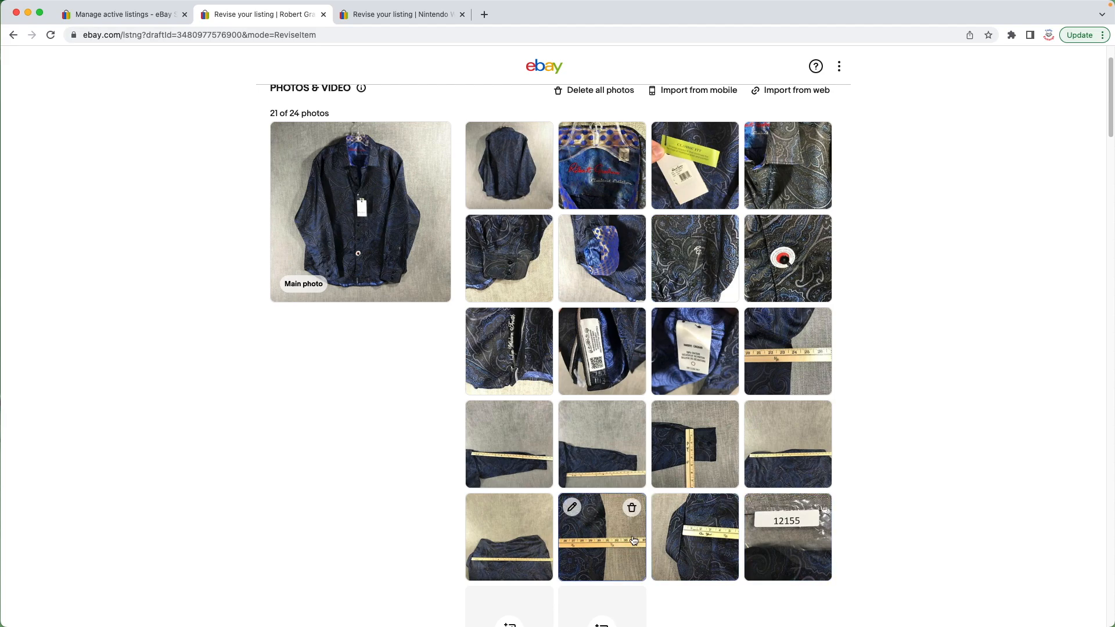
scroll(246, 424, "down", 20)
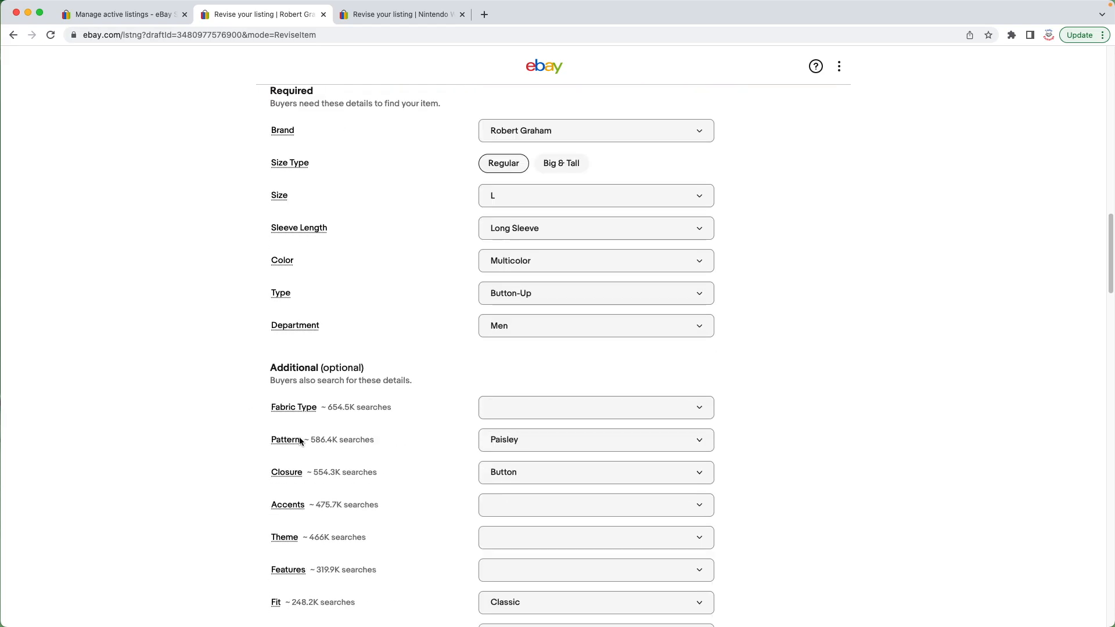
scroll(303, 445, "down", 10)
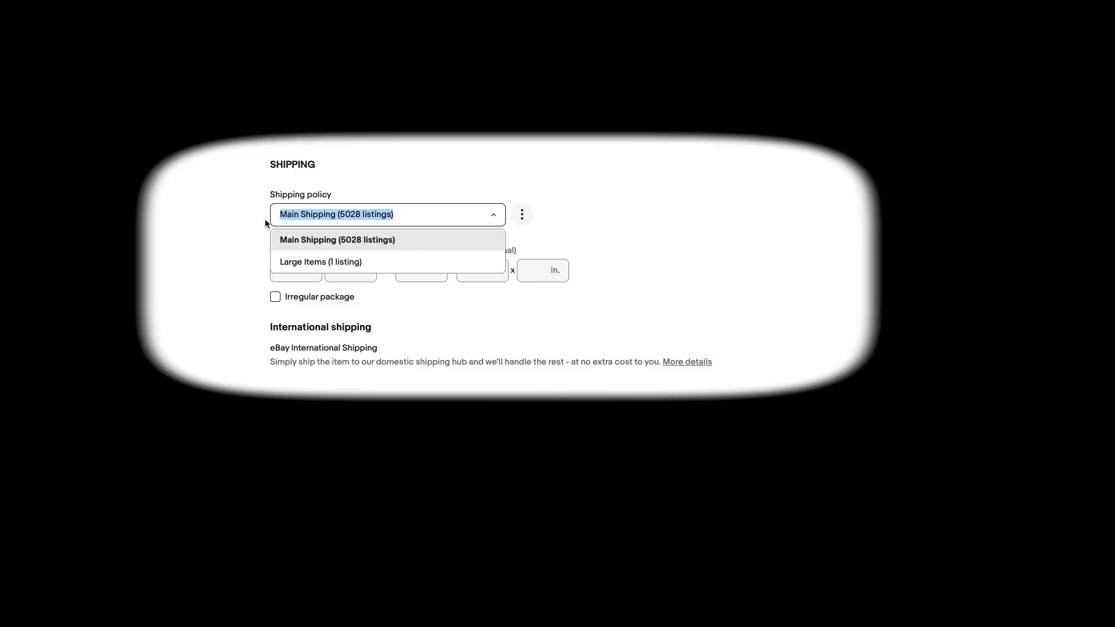
left_click(407, 214)
left_click(420, 212)
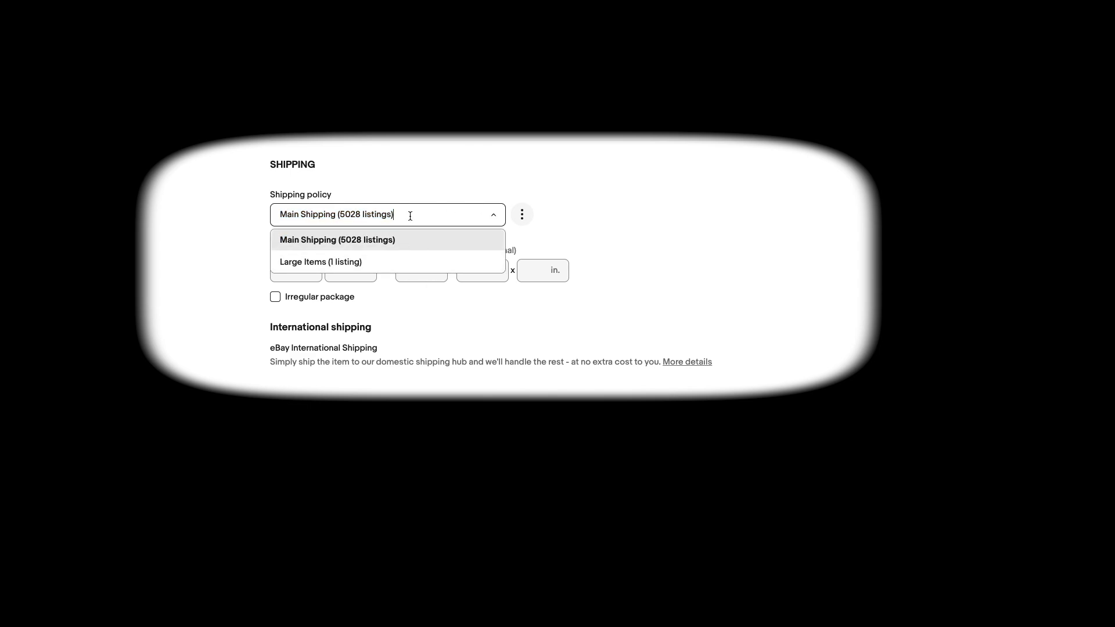
left_click(521, 213)
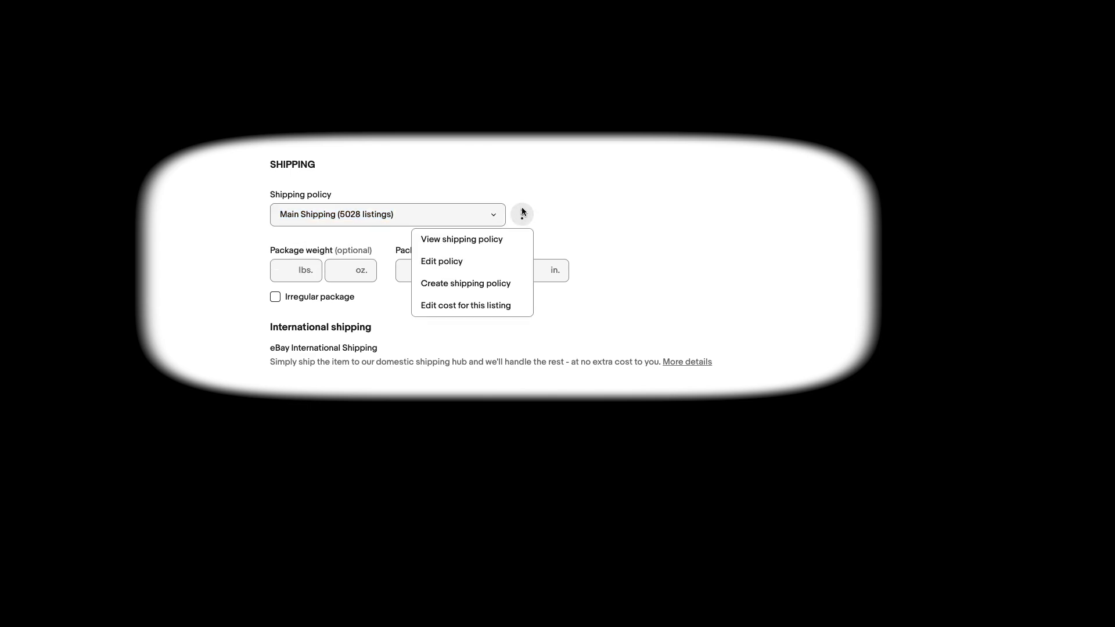
left_click(479, 243)
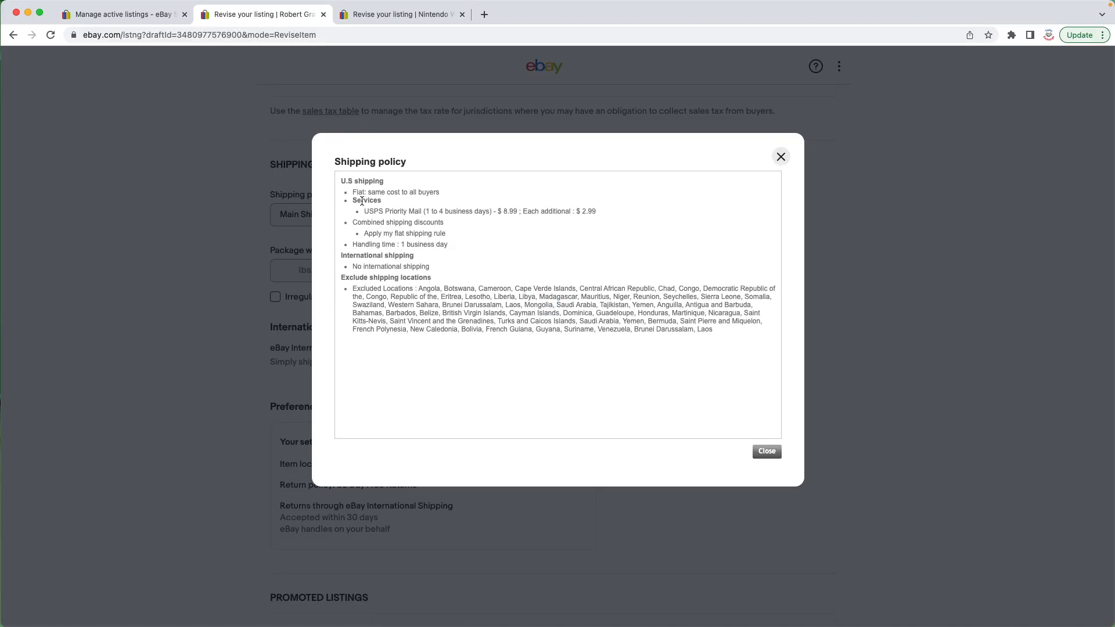
left_click_drag(354, 192, 729, 336)
left_click(541, 328)
left_click_drag(469, 211, 588, 229)
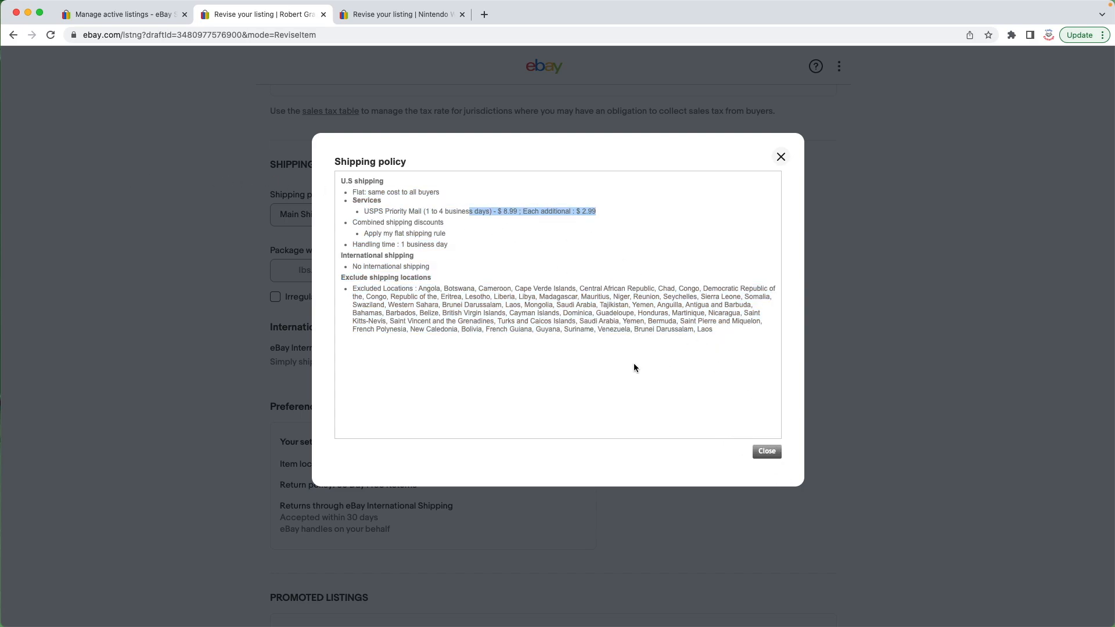
left_click(780, 156)
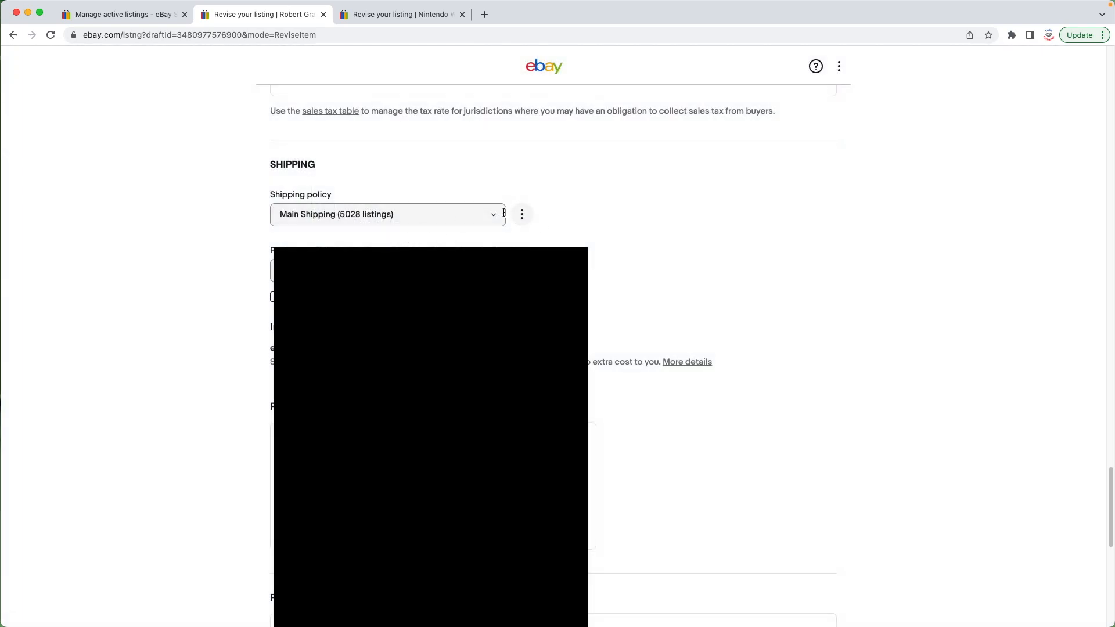
Step: Open the listing's preference settings and review the return policy options without changing them
scroll(504, 212, "down", 5)
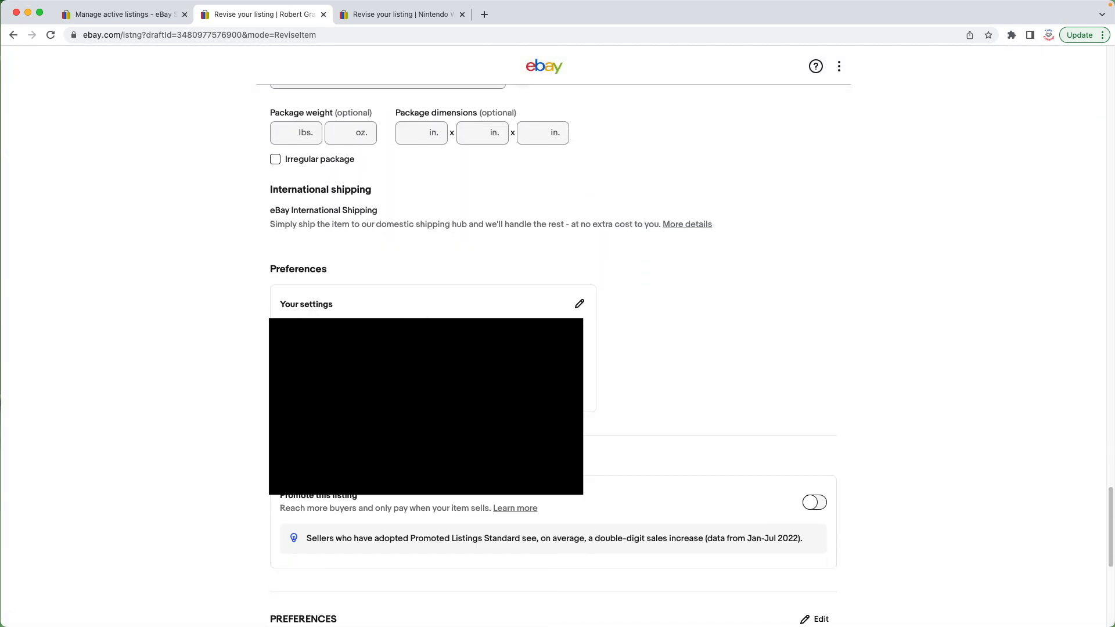
left_click(580, 304)
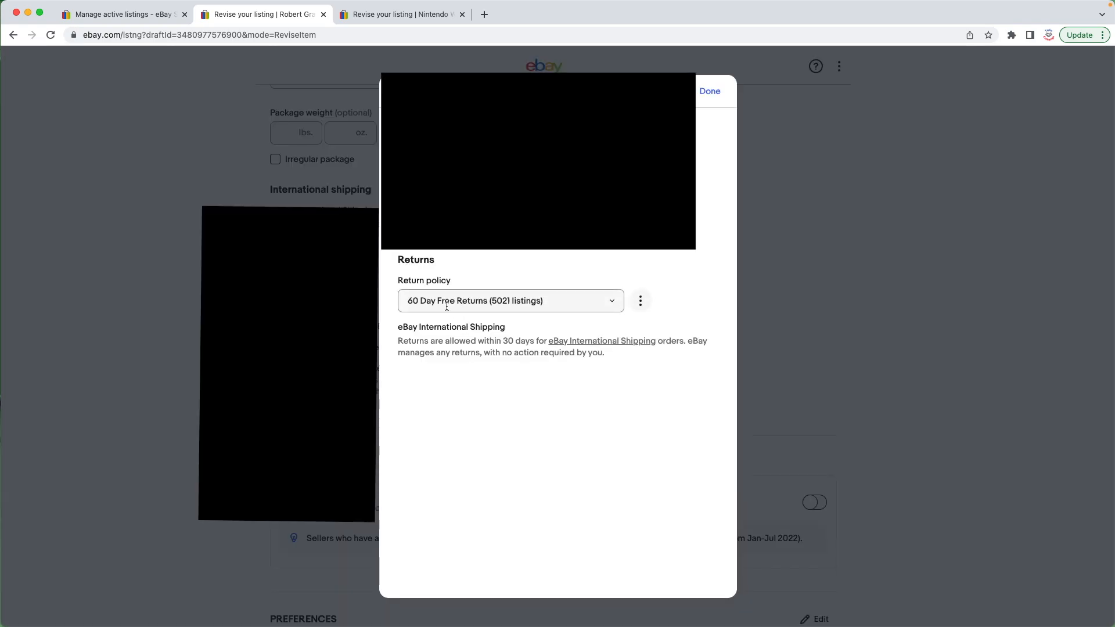
left_click(614, 303)
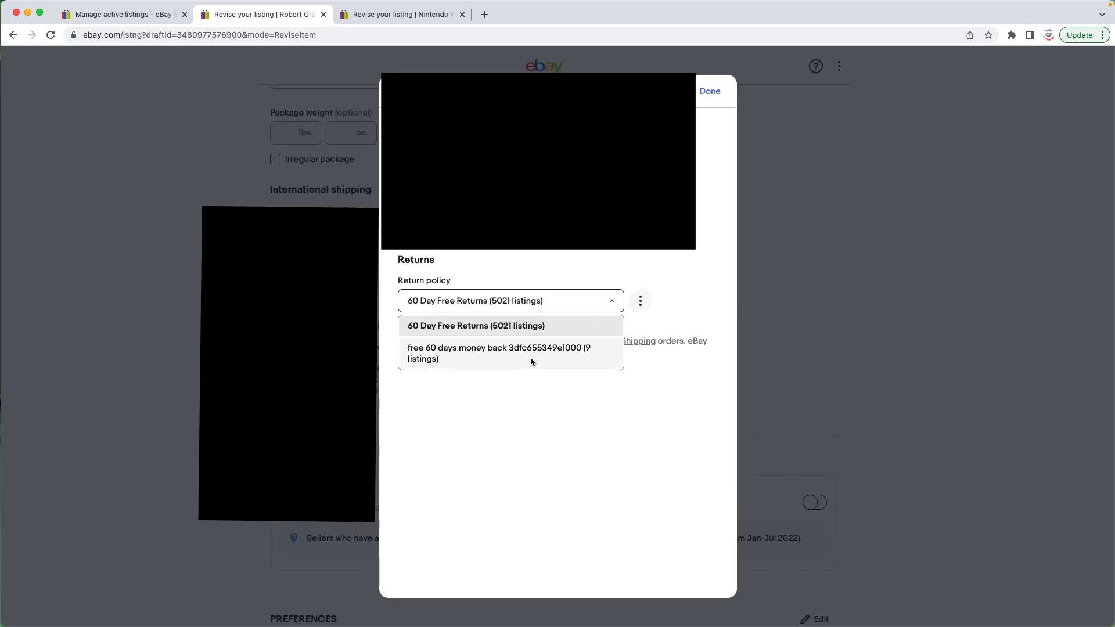
left_click(662, 317)
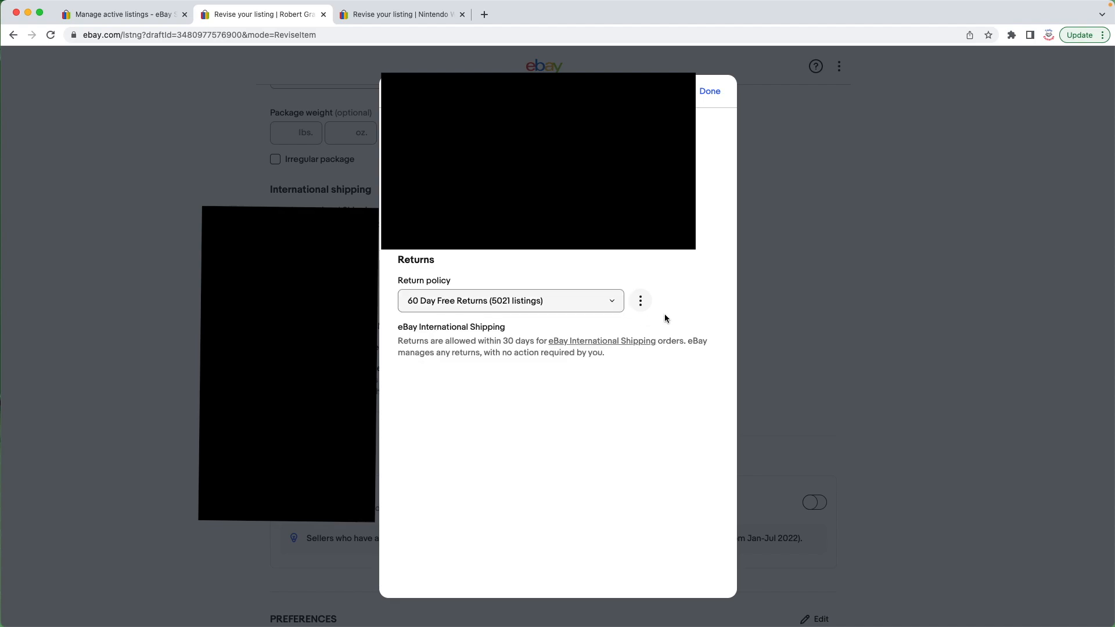
left_click(721, 96)
Step: Switch to the Nintendo Wii U listing's revise page and view the details of its Large Items shipping policy
left_click(400, 14)
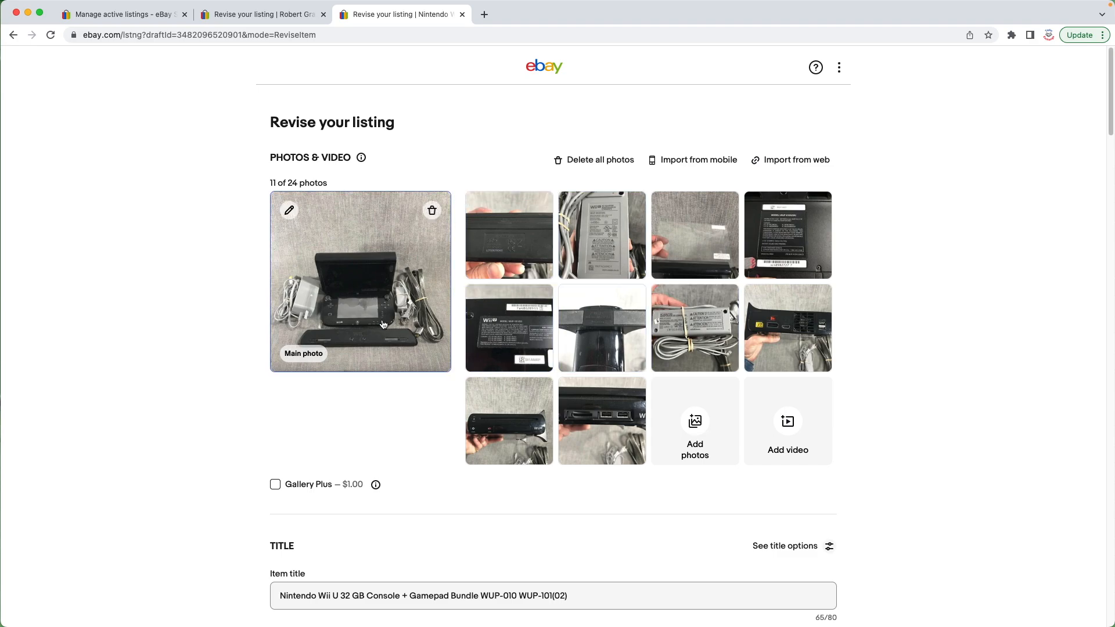
scroll(396, 319, "down", 10)
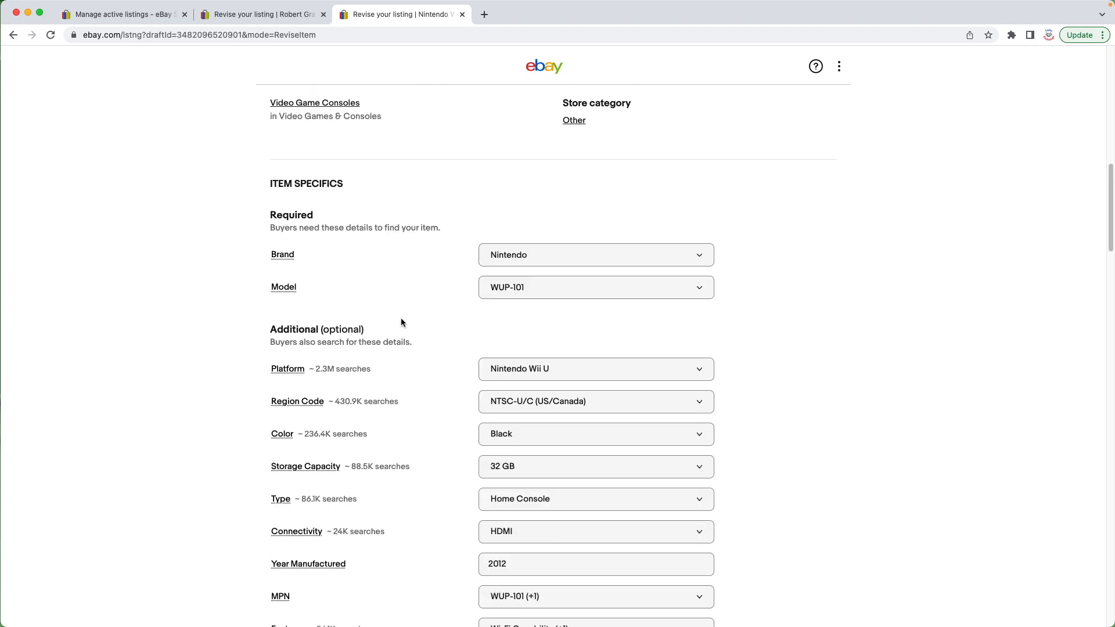
scroll(403, 319, "down", 10)
scroll(273, 349, "down", 6)
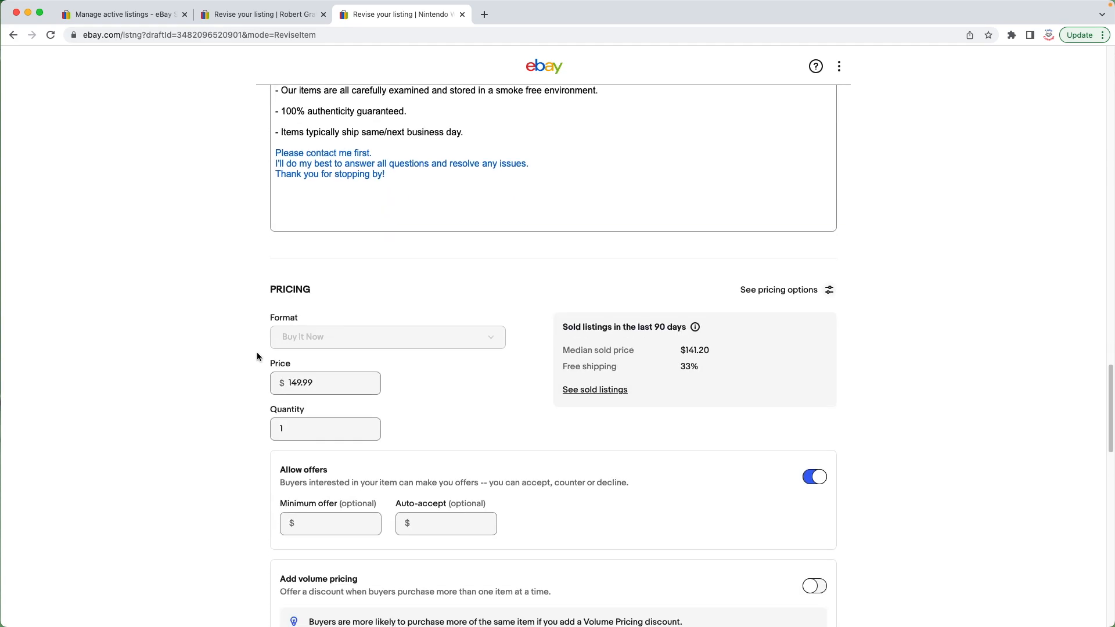
scroll(259, 353, "down", 1)
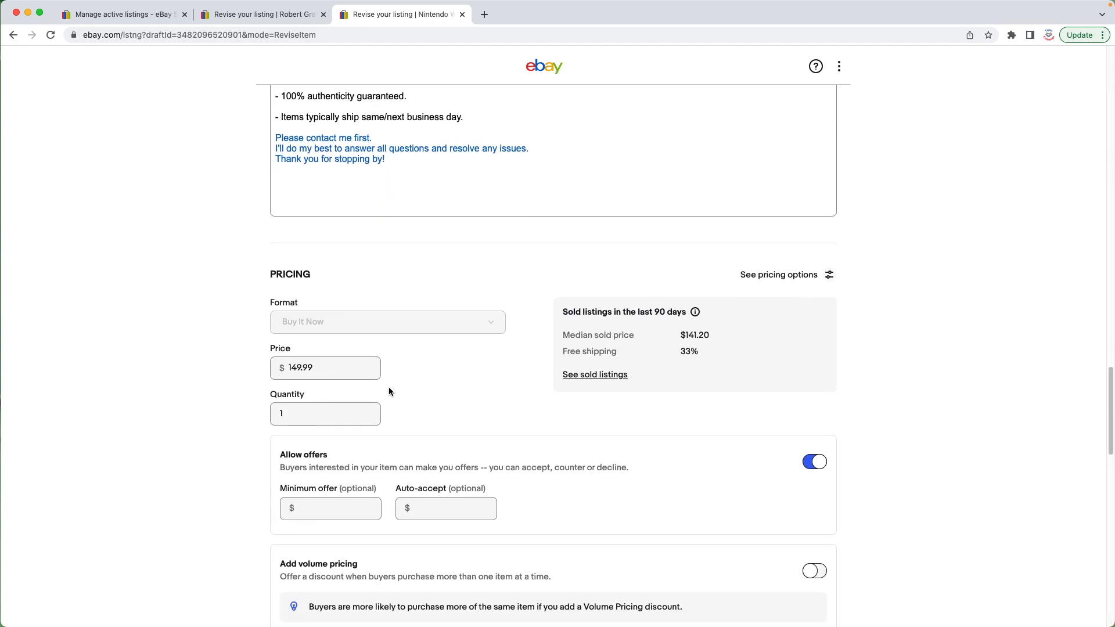
scroll(389, 391, "down", 7)
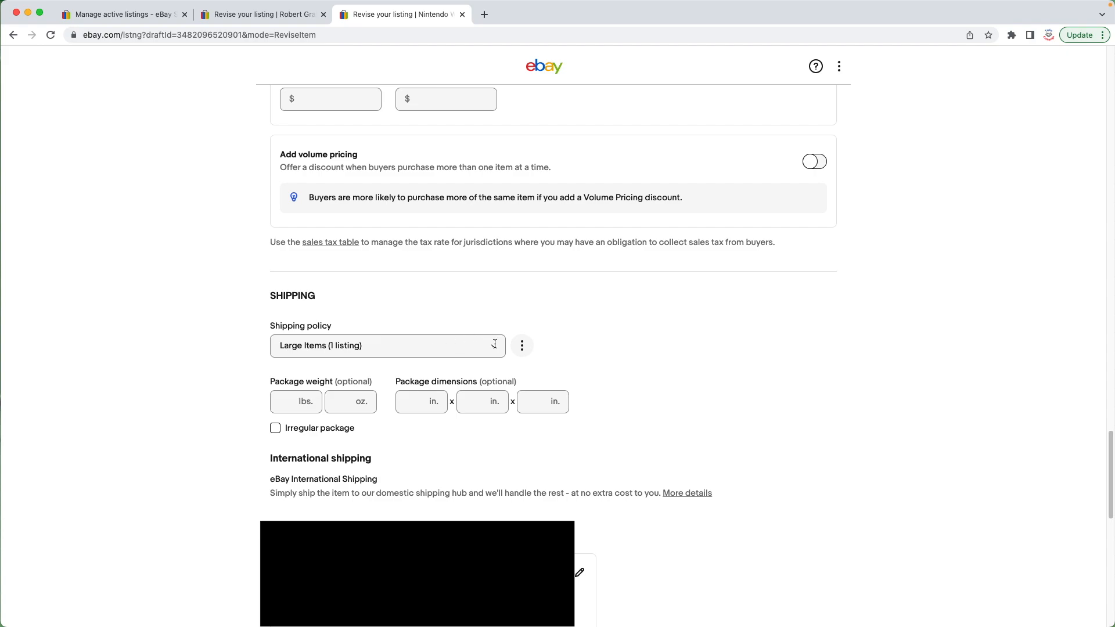
left_click(523, 346)
left_click(468, 370)
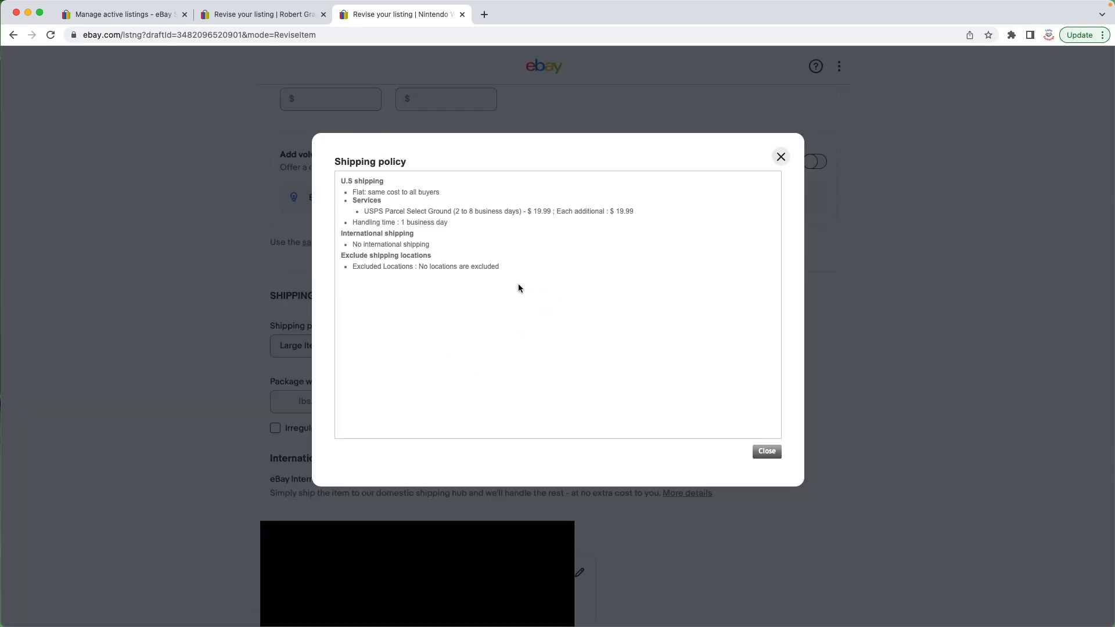
left_click_drag(518, 286, 347, 193)
left_click(534, 263)
left_click_drag(520, 260, 340, 177)
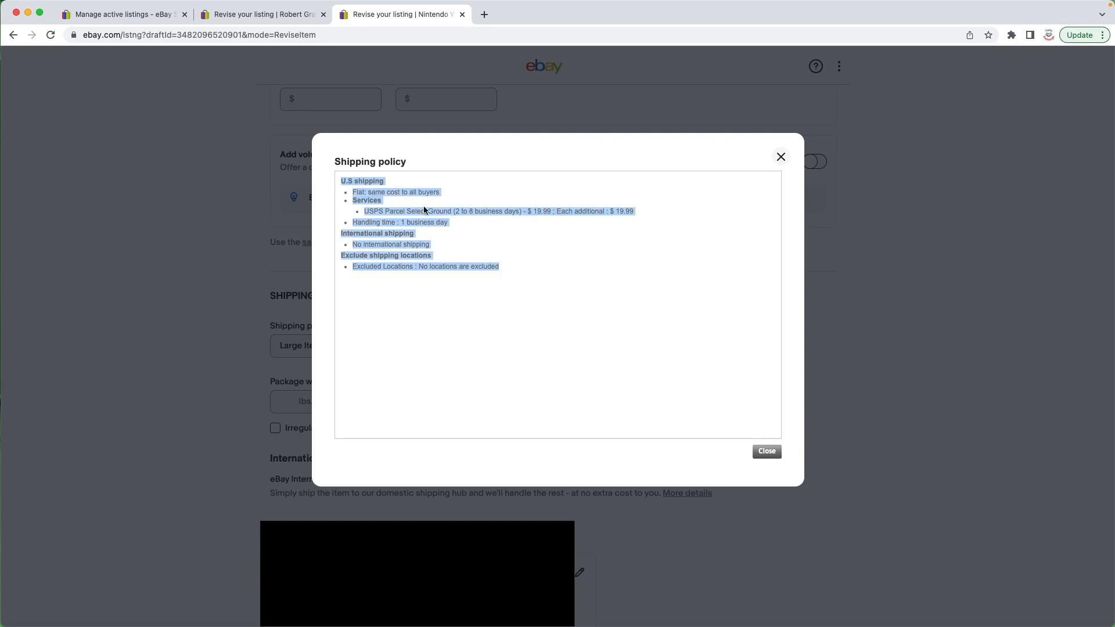
left_click(557, 252)
left_click_drag(456, 211, 527, 222)
left_click(521, 218)
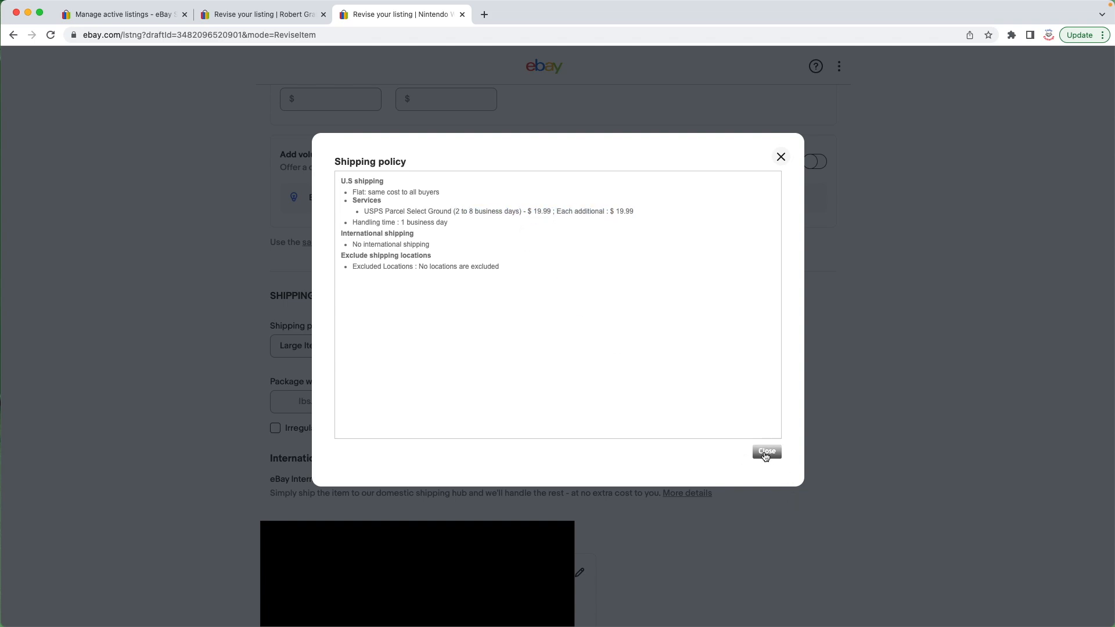
Step: Start creating a new shipping policy and name it First Class
left_click_drag(553, 273, 337, 186)
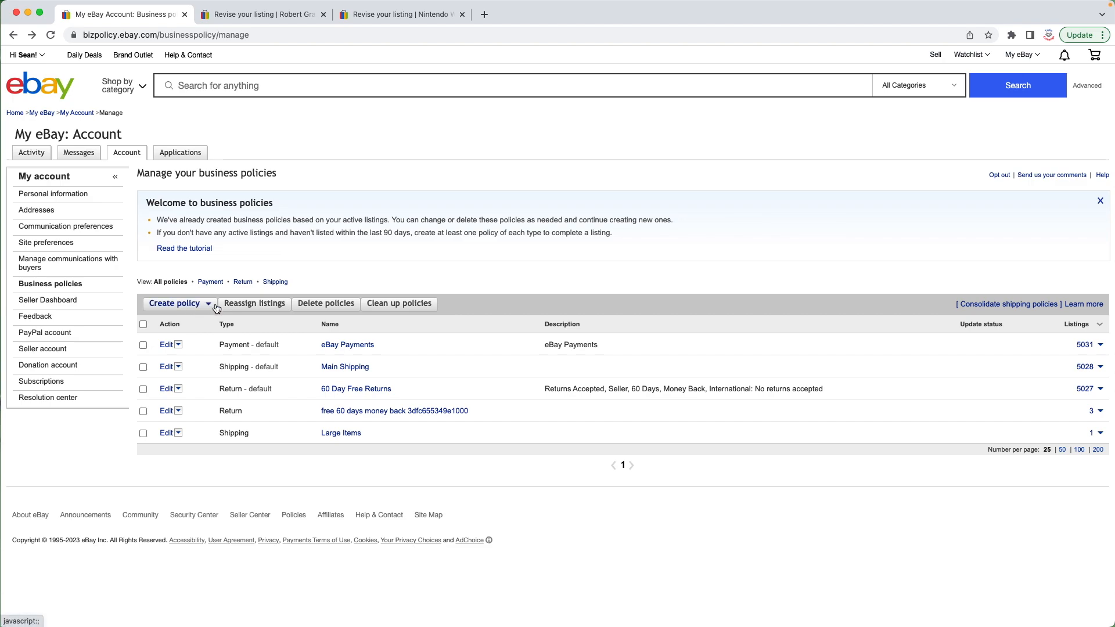
left_click(202, 303)
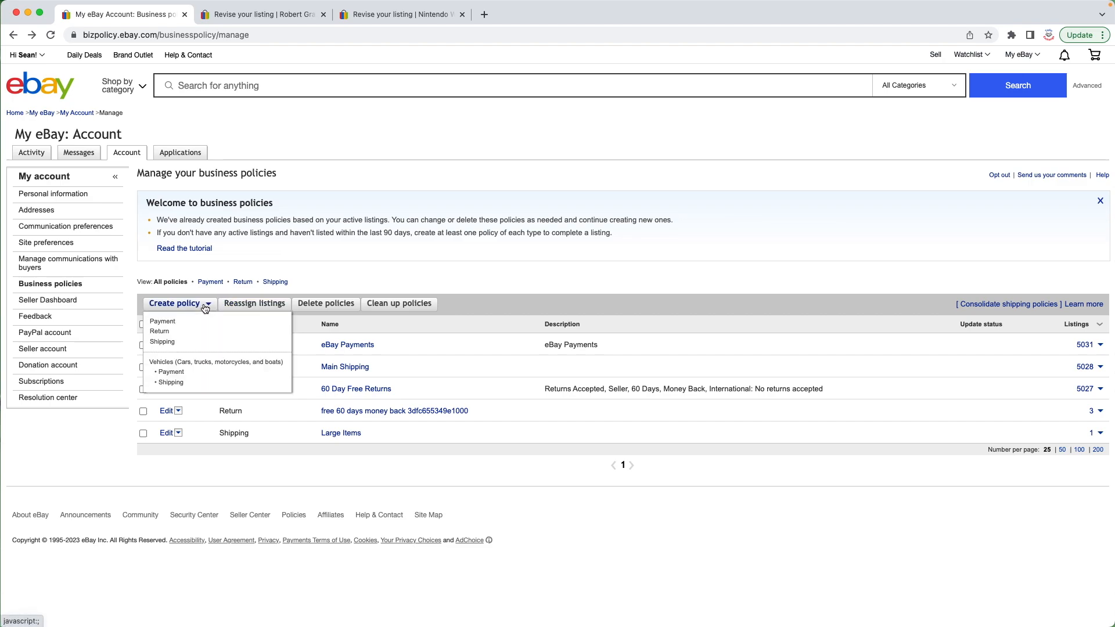
left_click(167, 344)
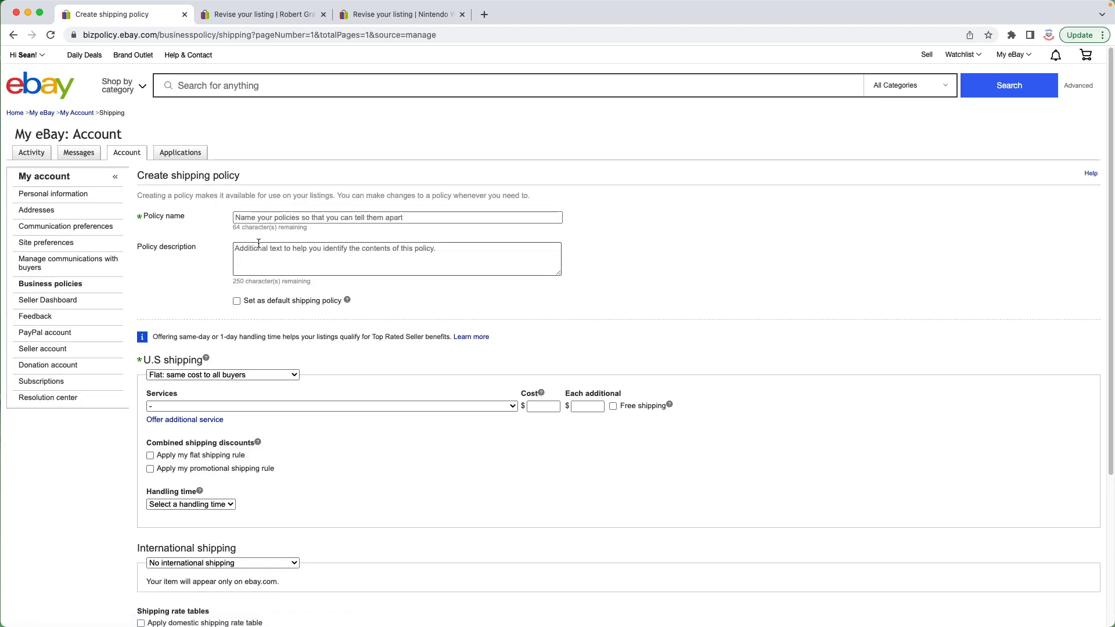
left_click(372, 217)
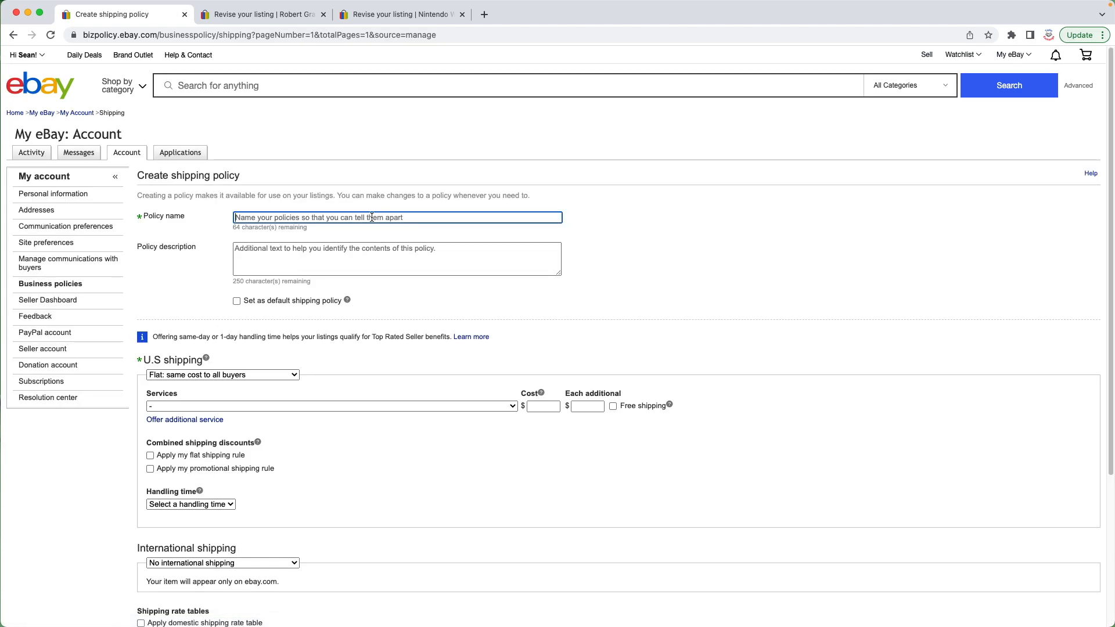
type("First Class")
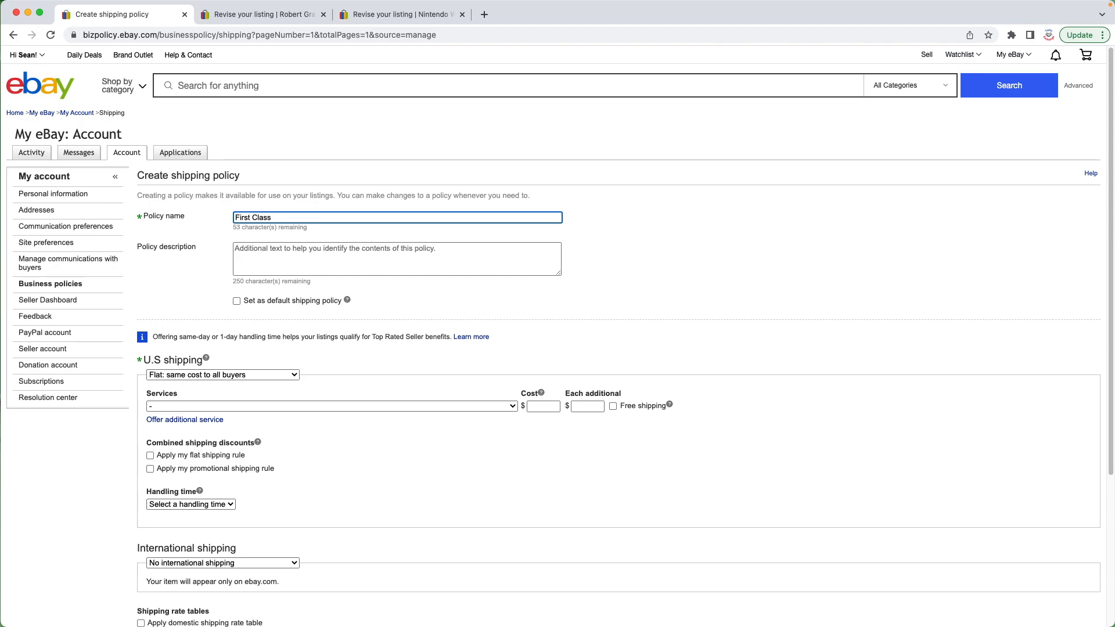
Step: Choose USPS First Class (2 to 5 business days) as the policy's domestic shipping service
left_click(188, 312)
scroll(340, 320, "down", 2)
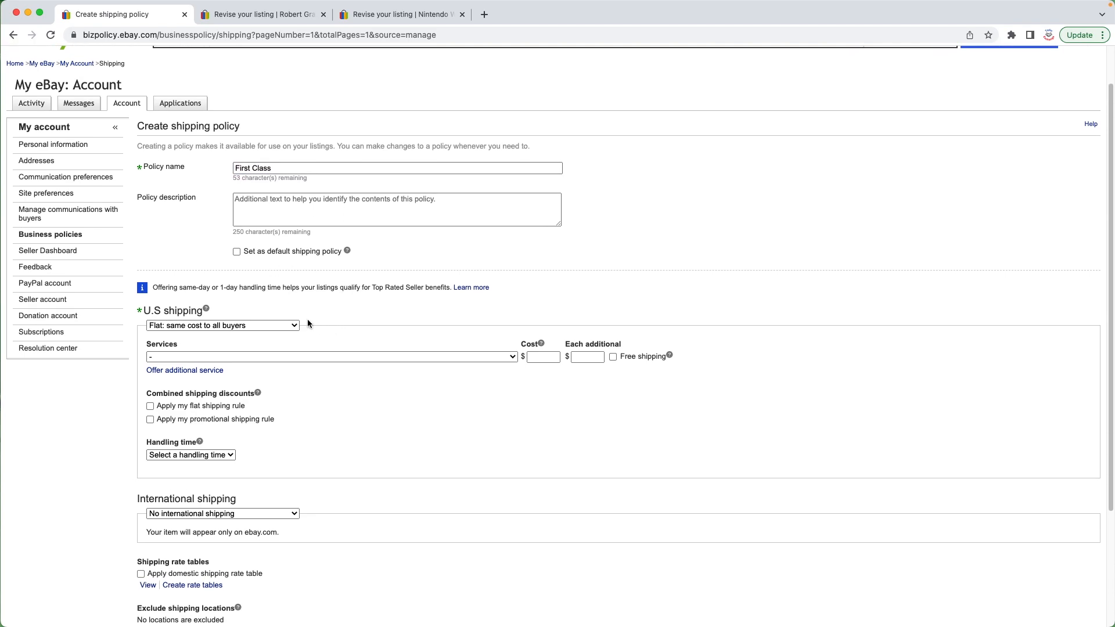
left_click(505, 359)
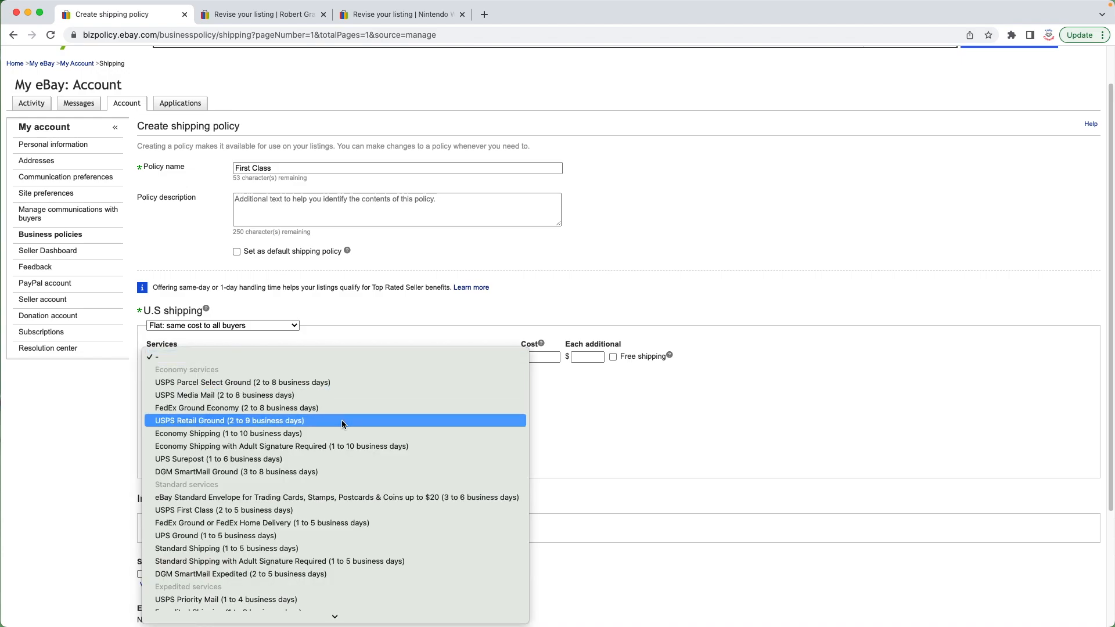
left_click(248, 514)
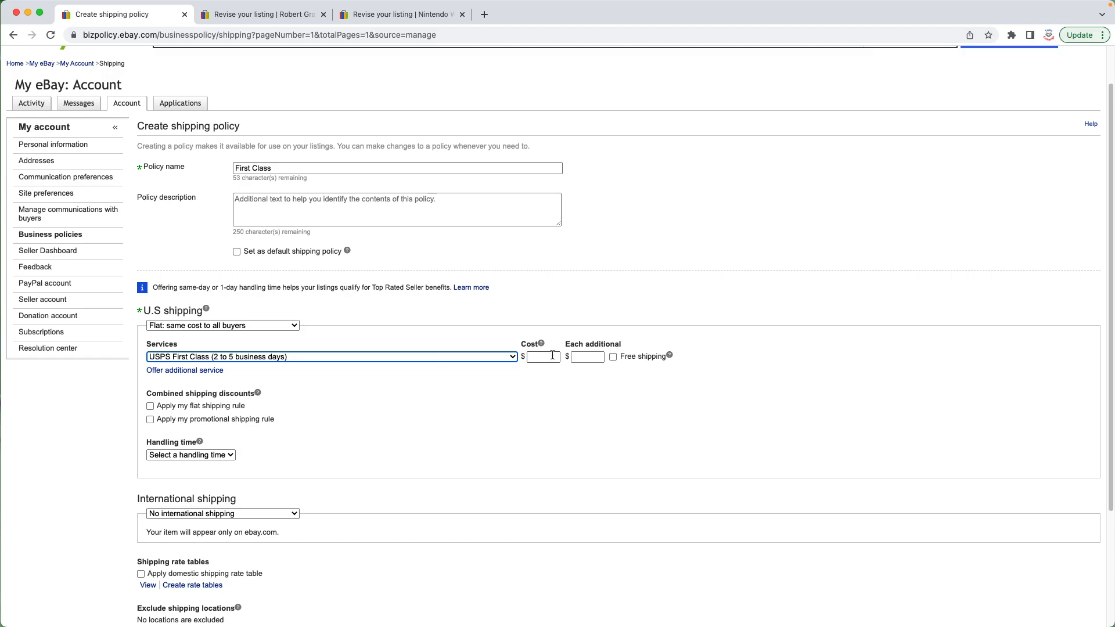
Step: Set the shipping cost to 5.99 and each additional item to 1.99
left_click(552, 356)
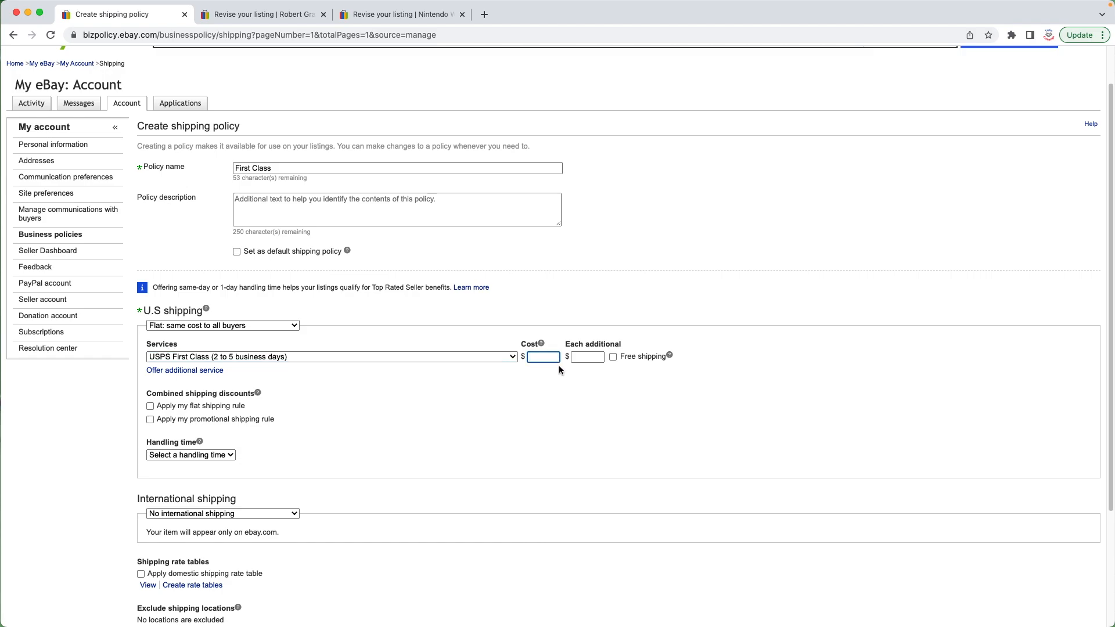
type("5.99")
mouse_move(530, 360)
left_mouse_down()
mouse_move(550, 357)
mouse_move(534, 358)
left_mouse_up()
left_click(552, 358)
left_click(551, 358)
left_click(593, 358)
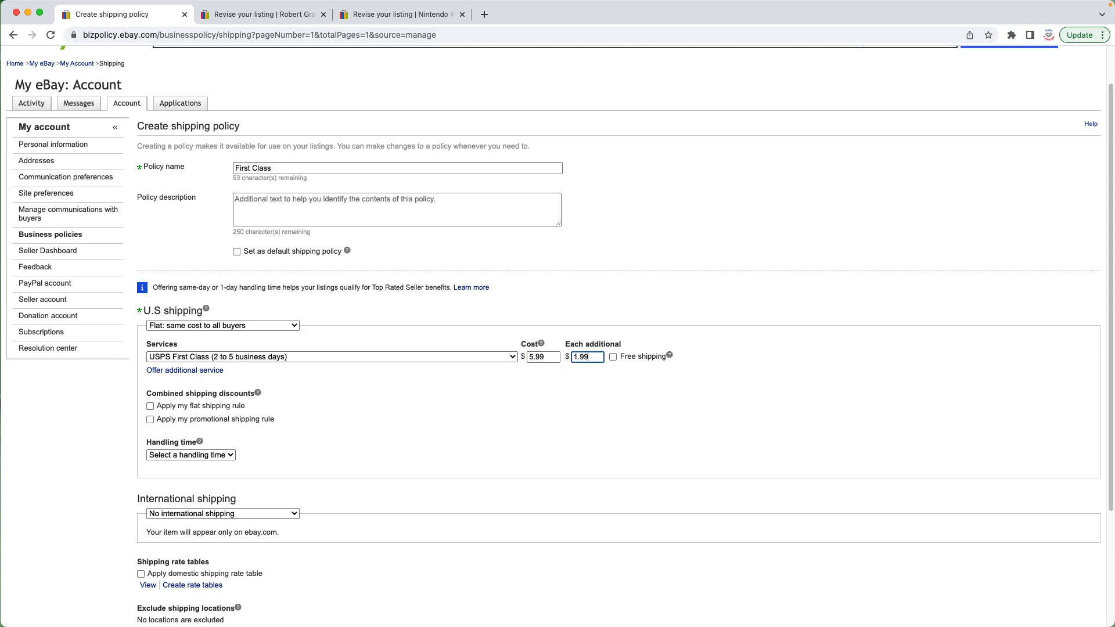
Step: Enable the flat shipping rule combined discount and dismiss its help tip
left_click(573, 405)
left_click_drag(567, 344, 675, 365)
left_click(623, 380)
scroll(270, 407, "down", 1)
left_click(257, 393)
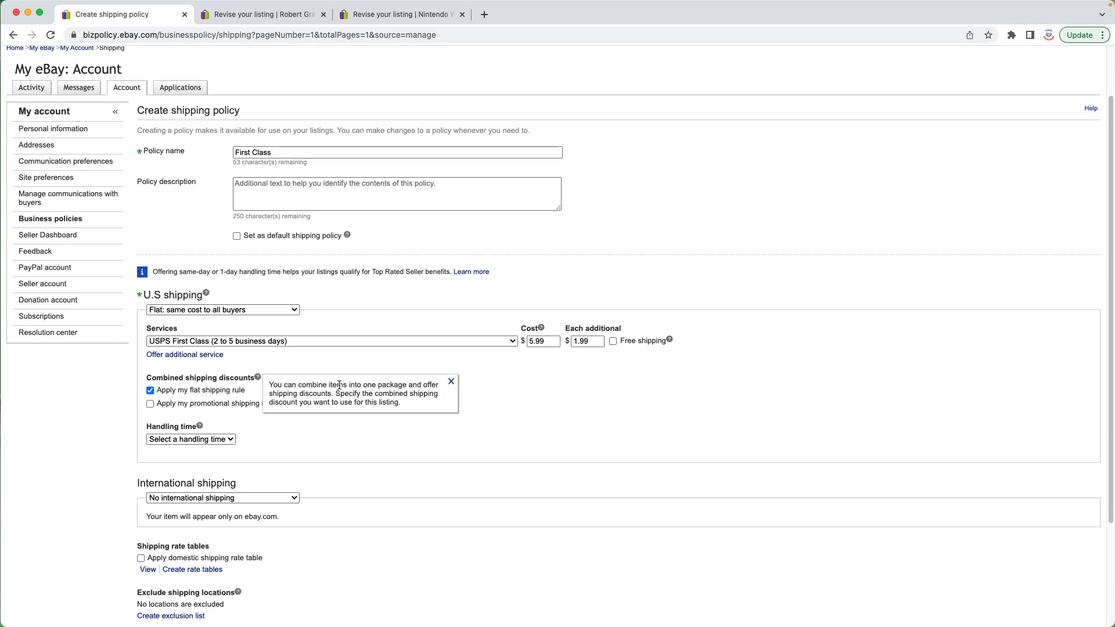
left_click(451, 382)
Step: Set the handling time to 1 business day
scroll(227, 325, "down", 5)
left_click(229, 319)
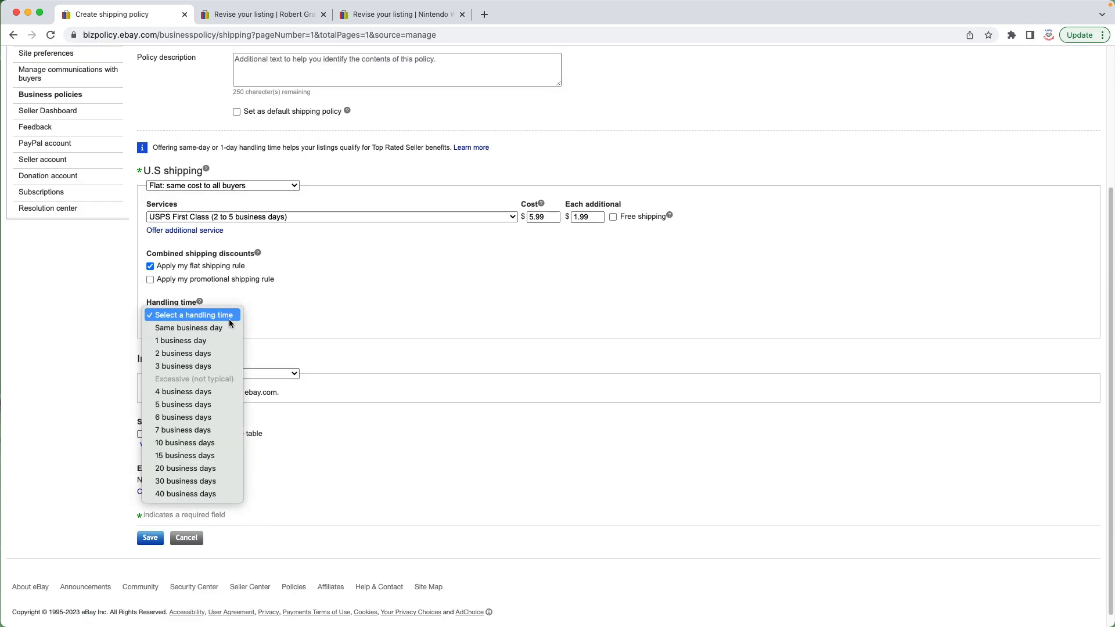
left_click(190, 342)
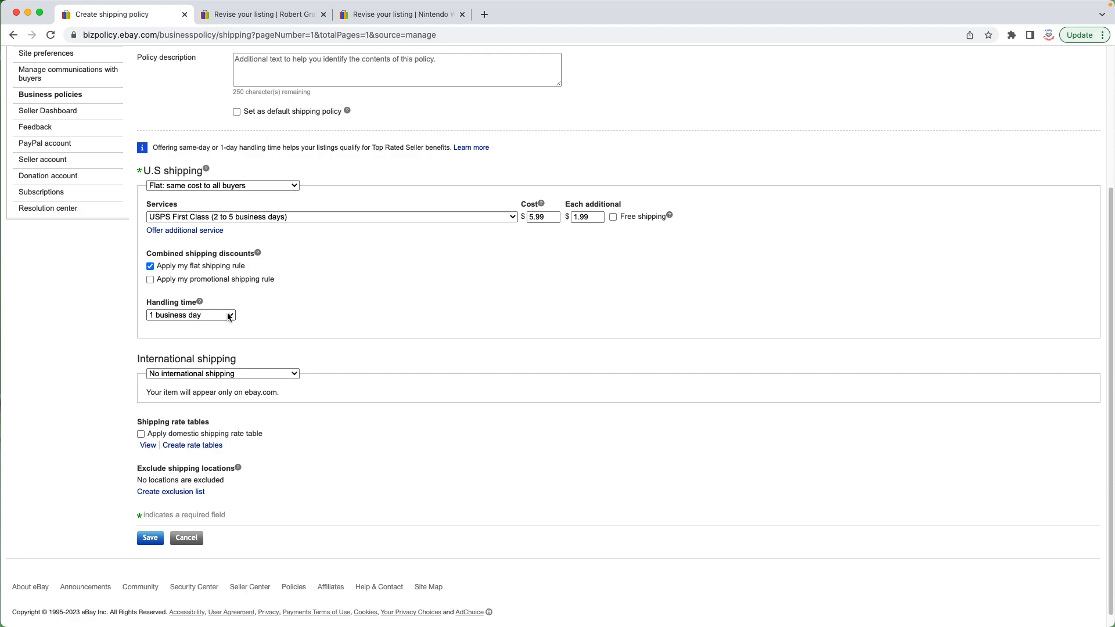
scroll(229, 317, "down", 1)
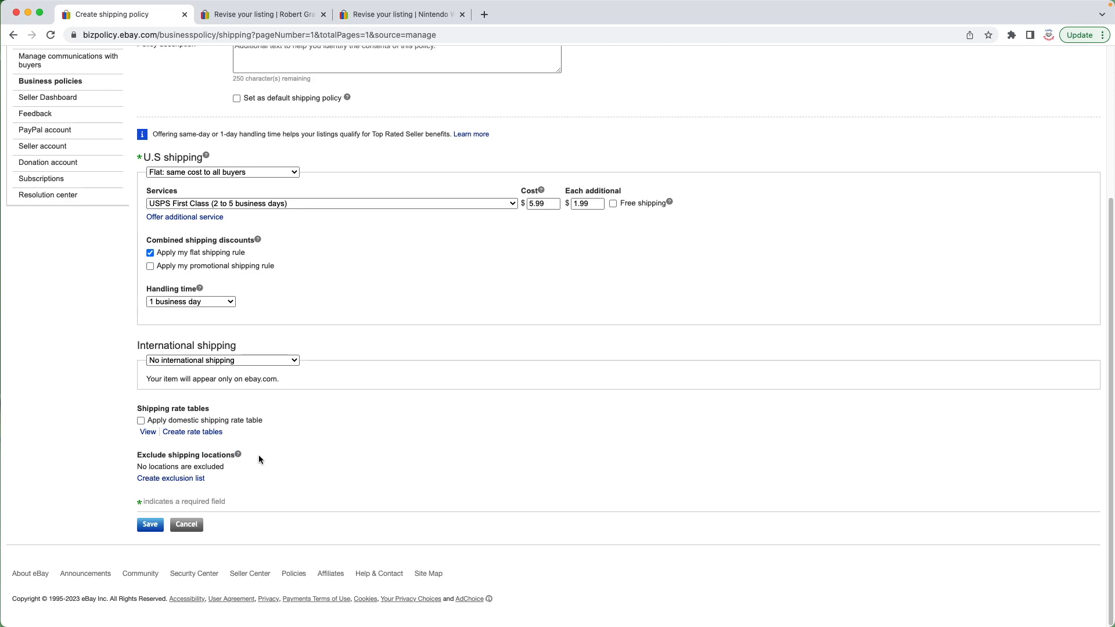
left_click(173, 481)
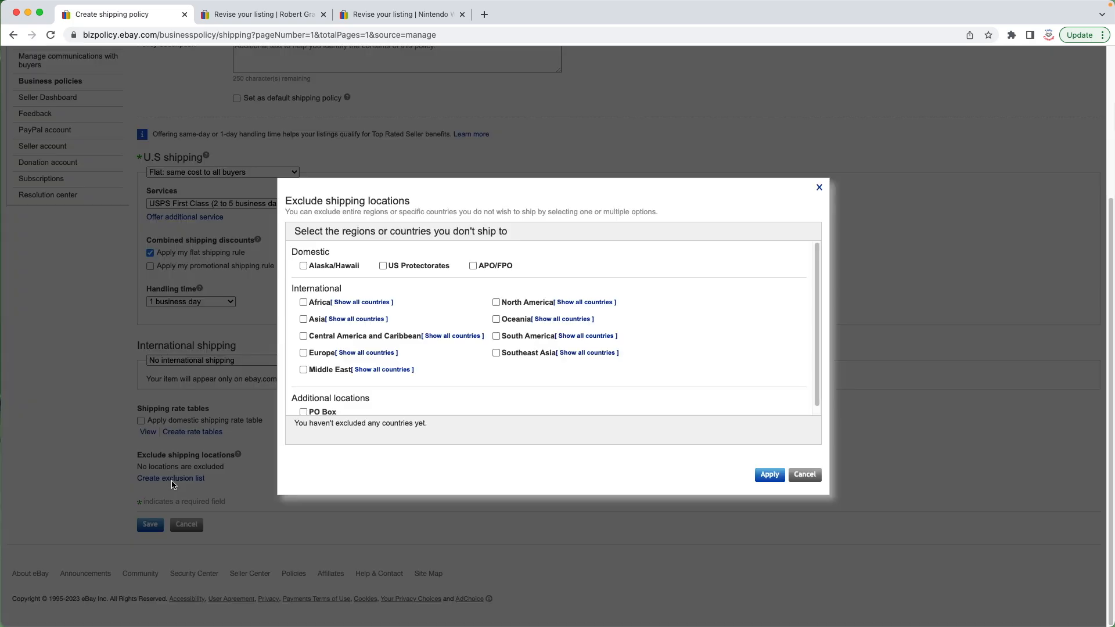
left_click(304, 303)
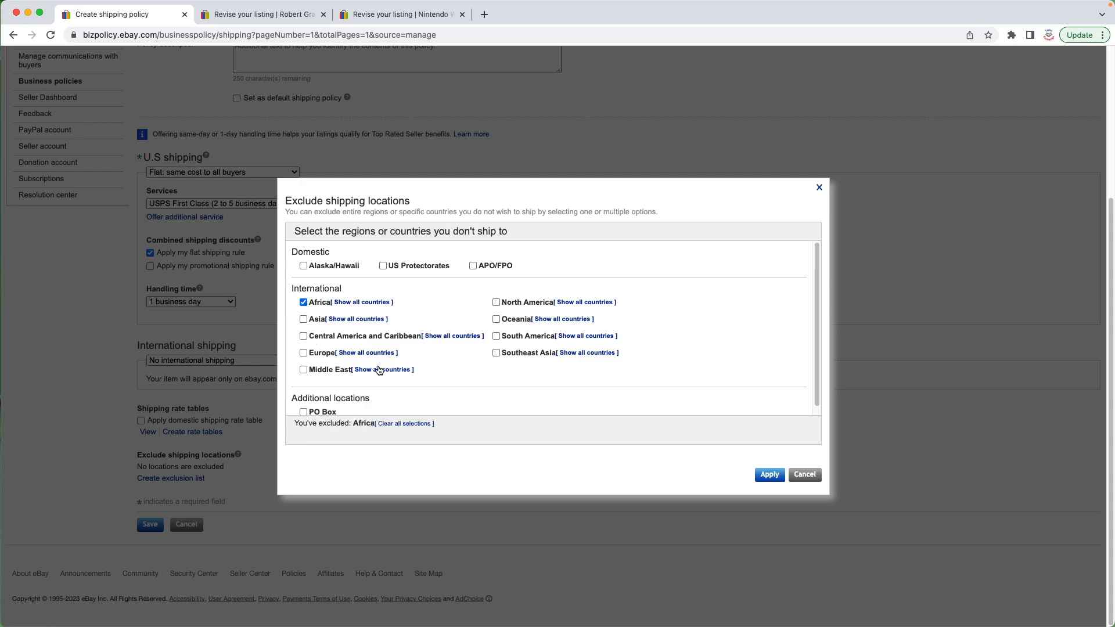
left_click(364, 302)
scroll(349, 384, "down", 4)
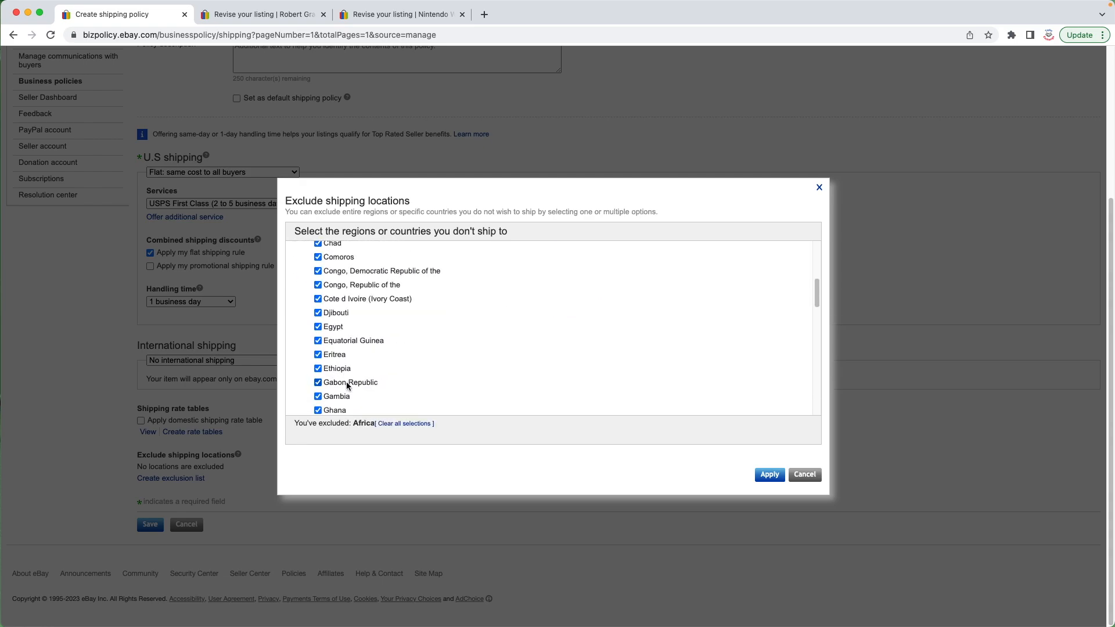
scroll(298, 294, "up", 8)
left_click(303, 302)
scroll(348, 349, "down", 5)
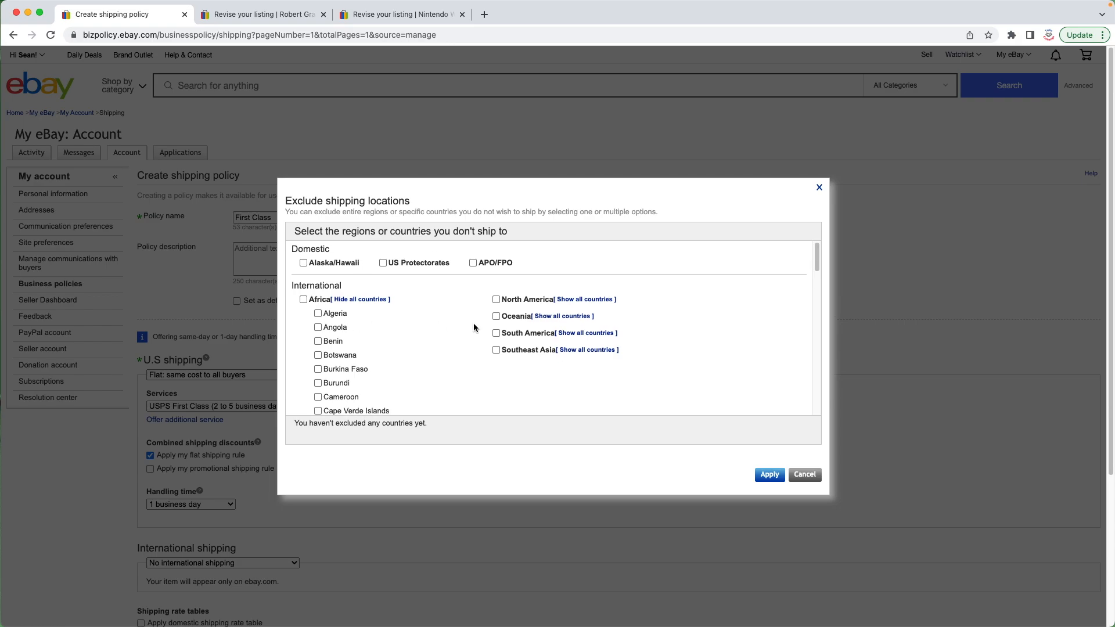
scroll(370, 364, "up", 4)
scroll(370, 364, "up", 1)
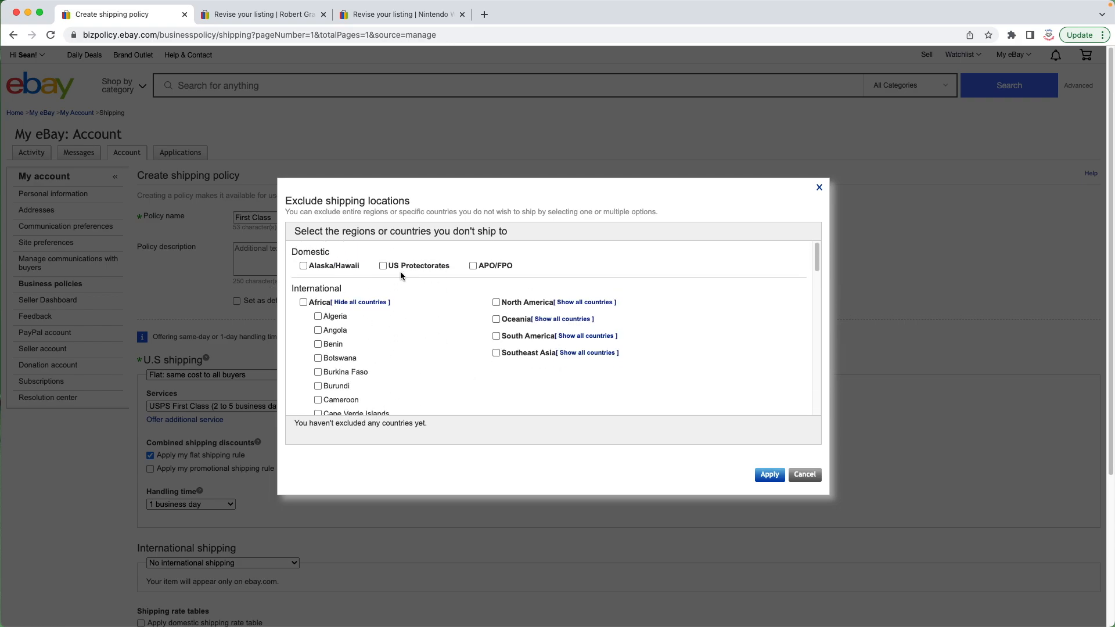
left_click(805, 474)
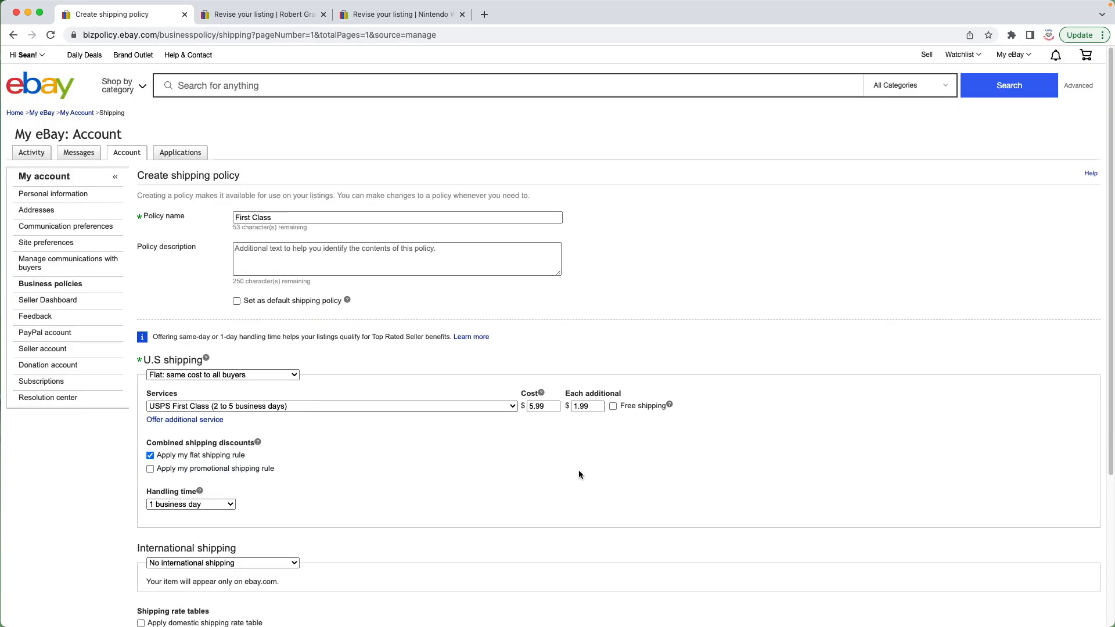
Step: Save the First Class shipping policy
scroll(183, 563, "down", 1)
scroll(183, 563, "down", 3)
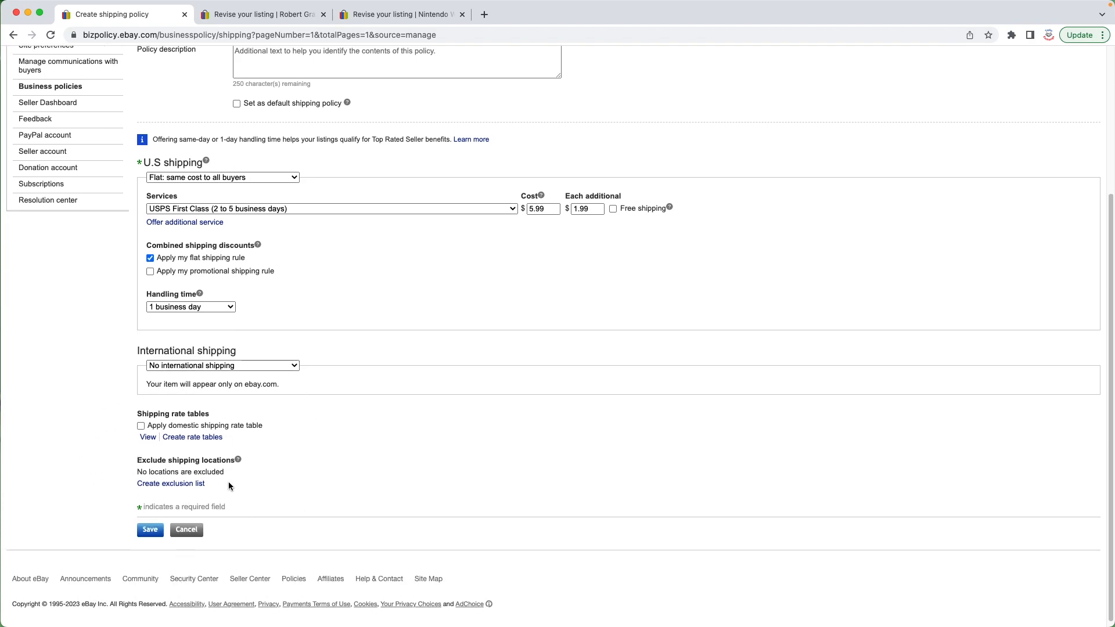
left_click(155, 530)
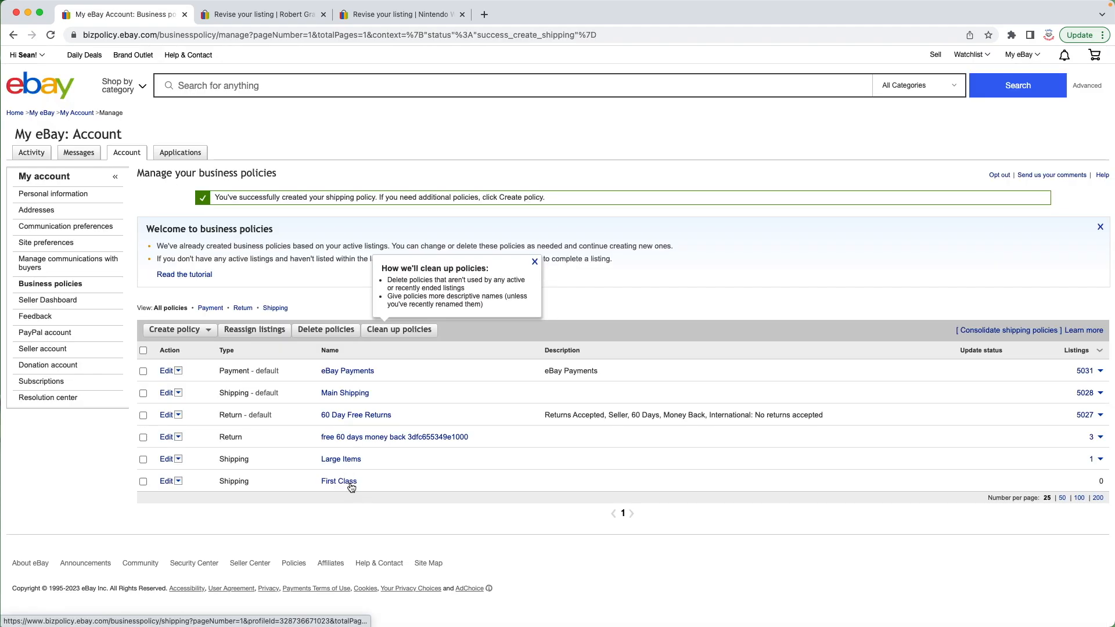
Step: Delete the First Class shipping policy from the business policies list
left_click(143, 481)
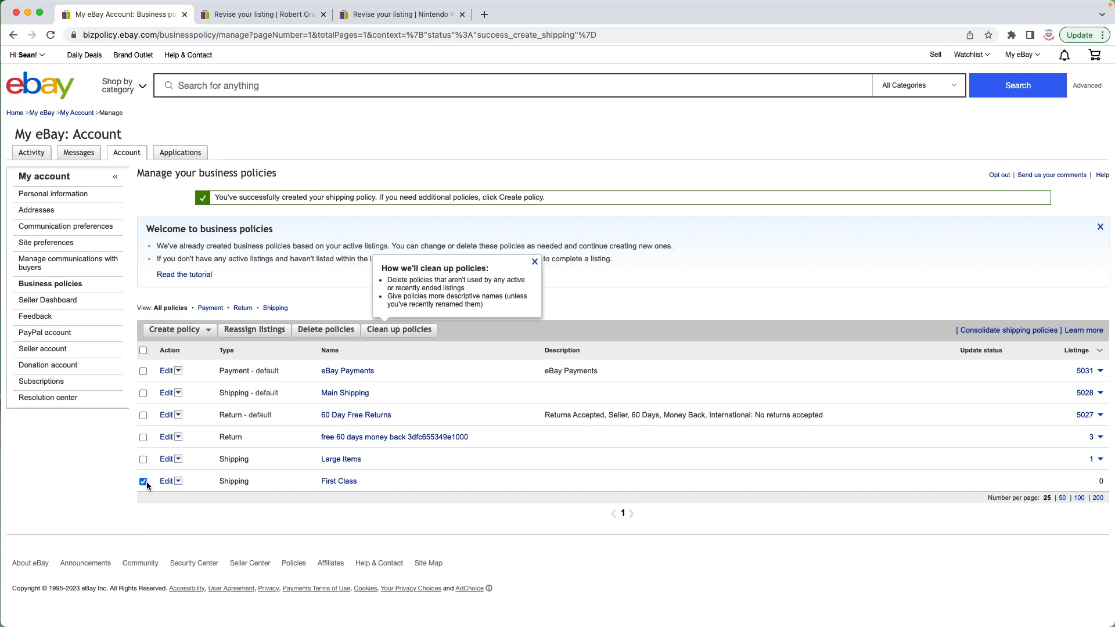
left_click(178, 482)
left_click(192, 505)
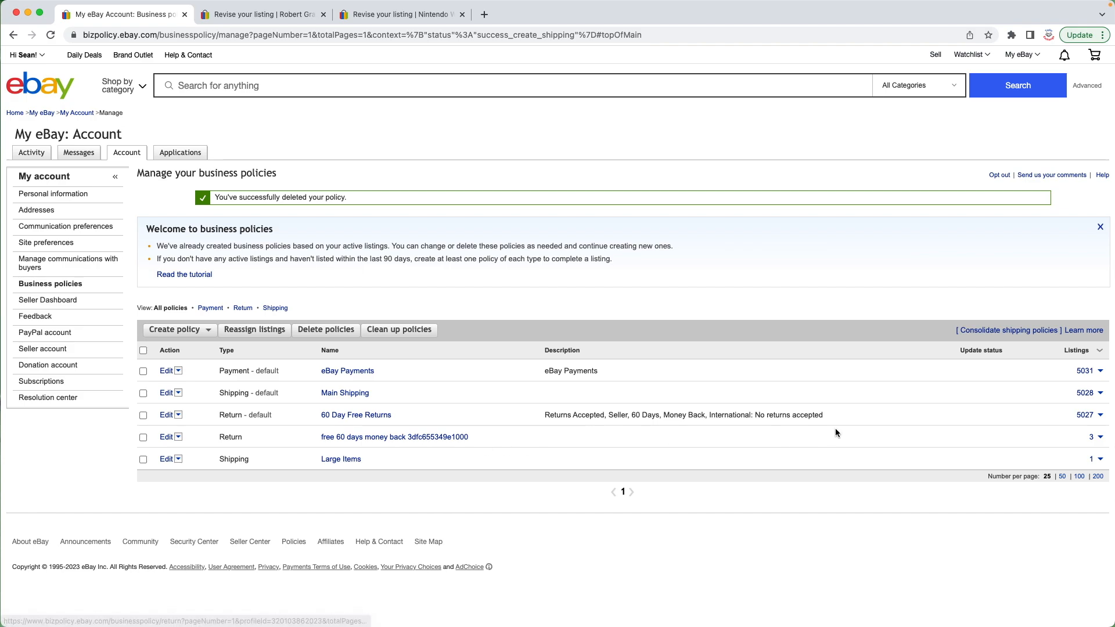
left_click_drag(1088, 440, 1111, 438)
left_click(1095, 432)
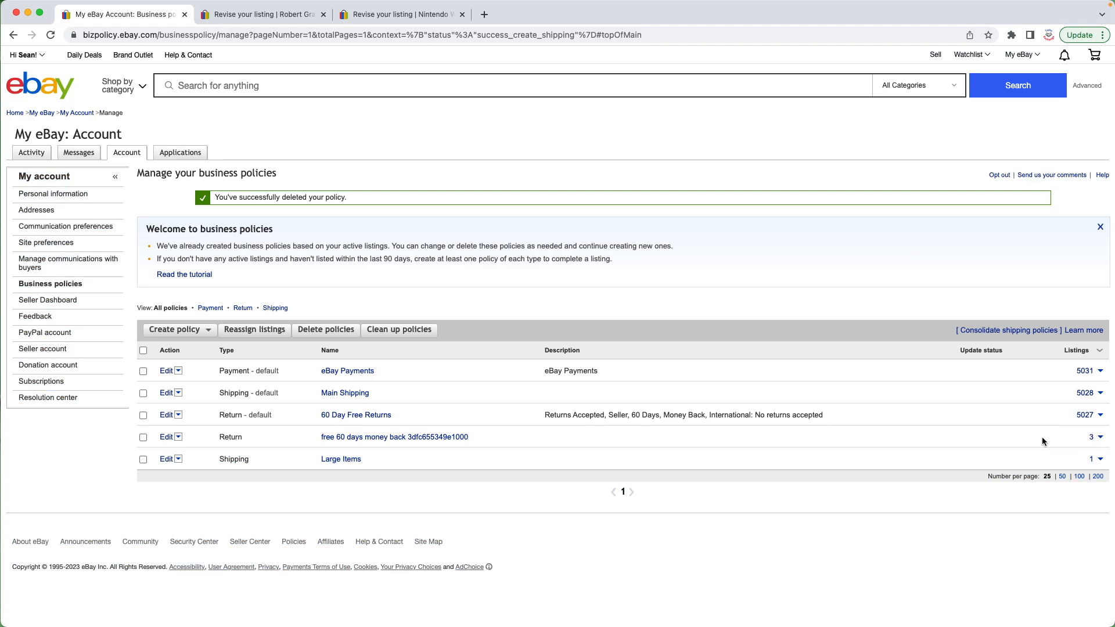
left_click_drag(1042, 437, 187, 444)
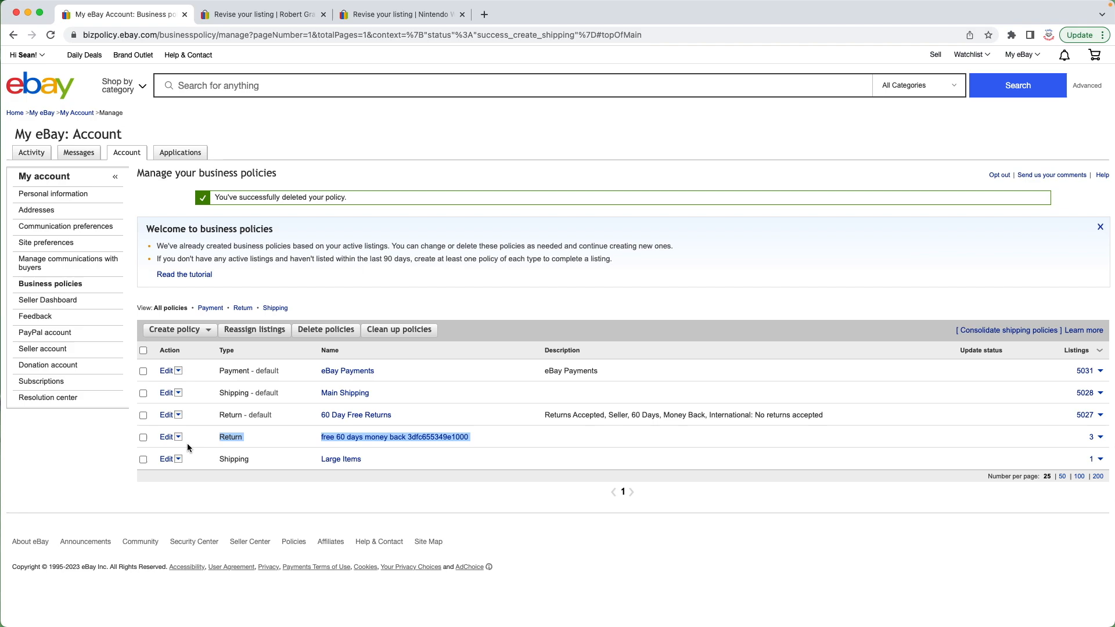
left_click(563, 443)
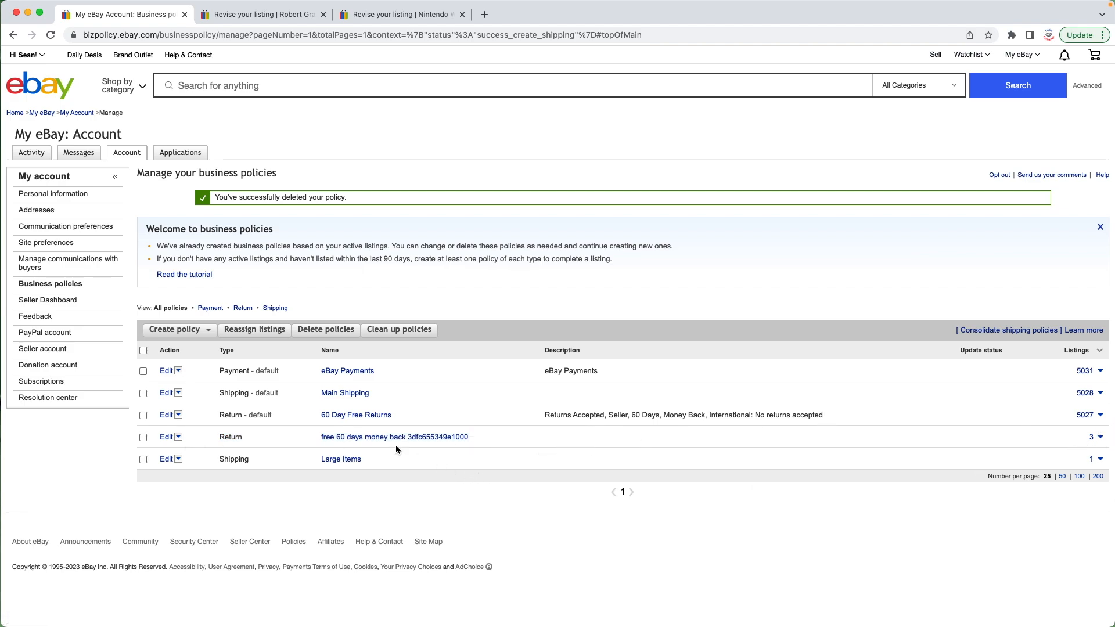
Step: Review the Robert Graham listing's revise page down to its preferences, then return to the business policies page
left_click(261, 14)
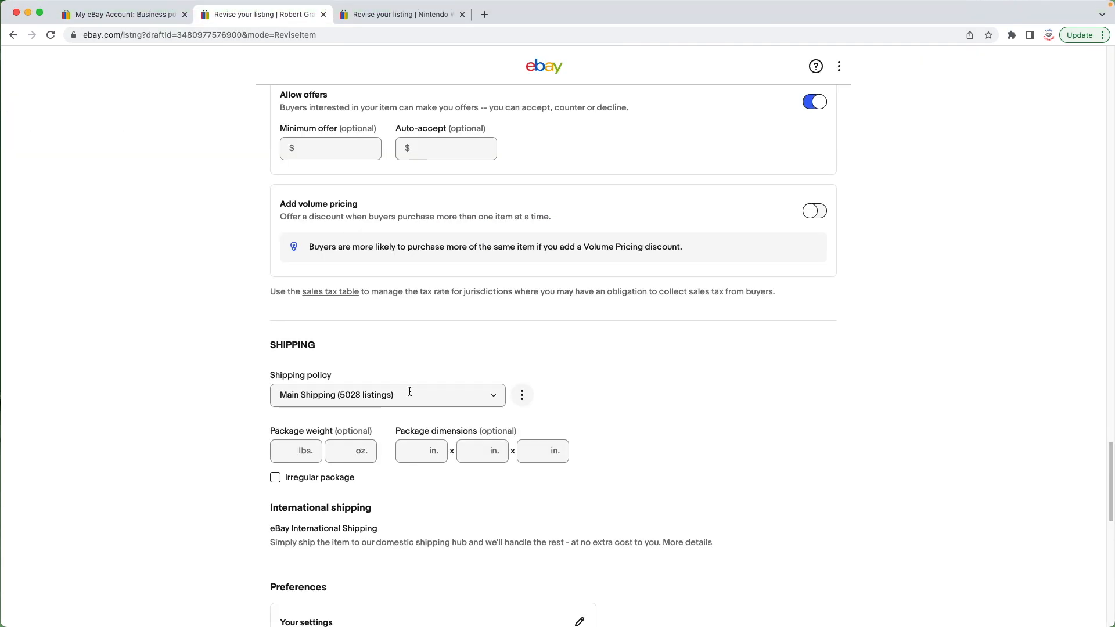
scroll(406, 400, "down", 8)
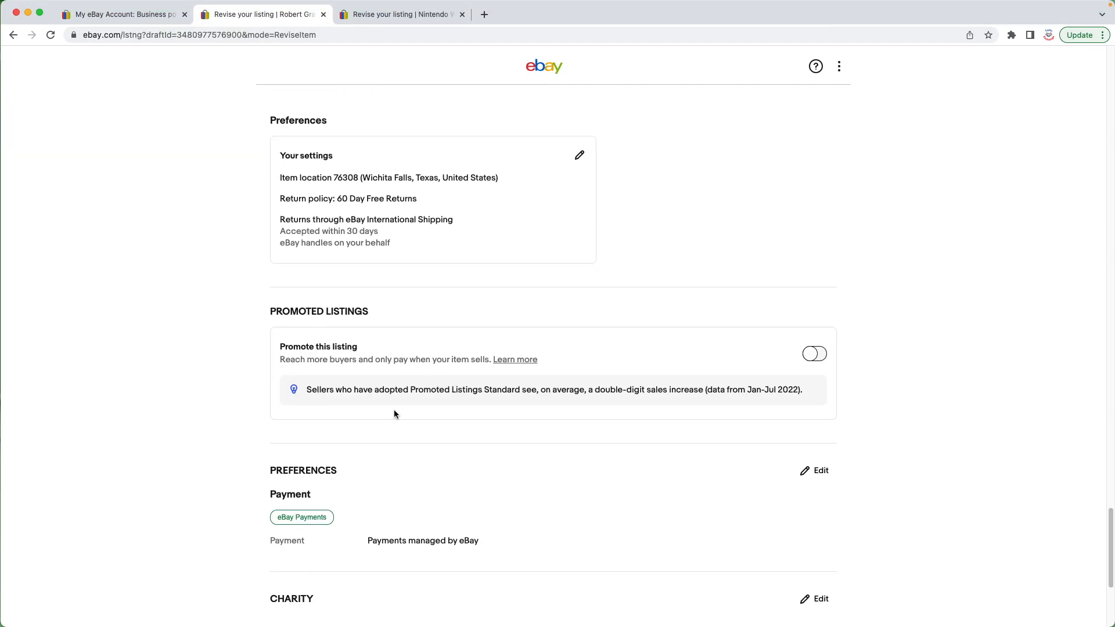
scroll(269, 407, "down", 5)
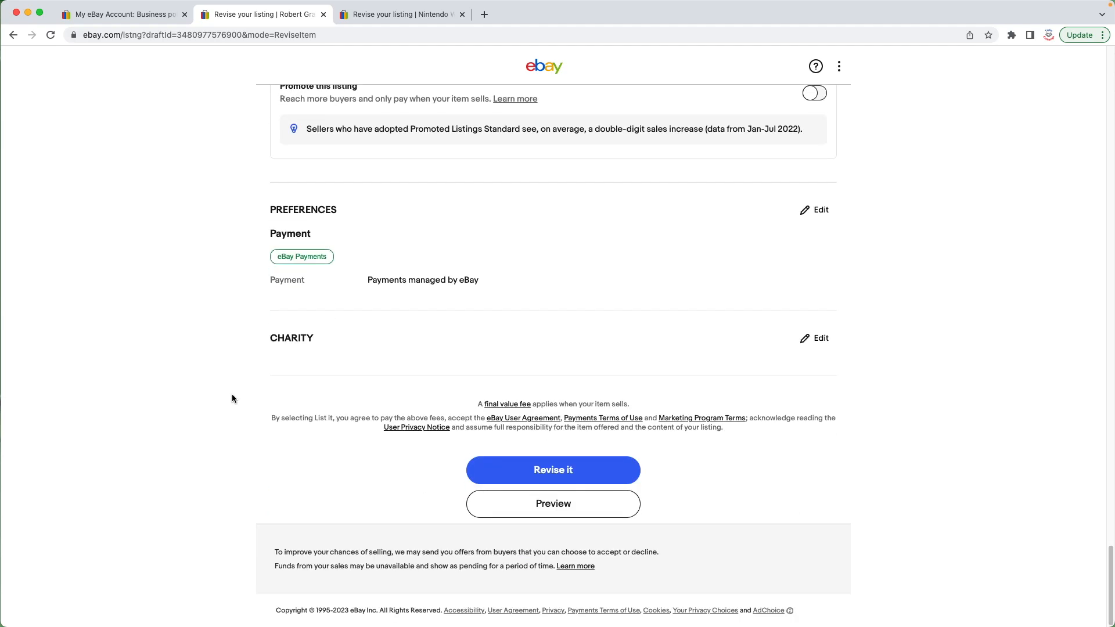
left_click(324, 14)
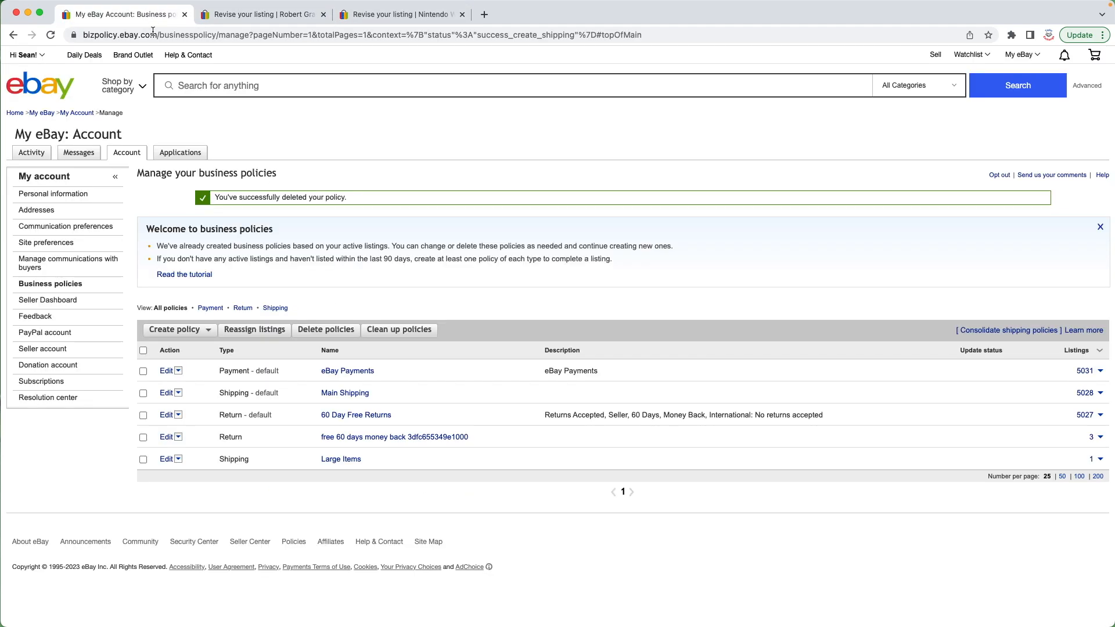